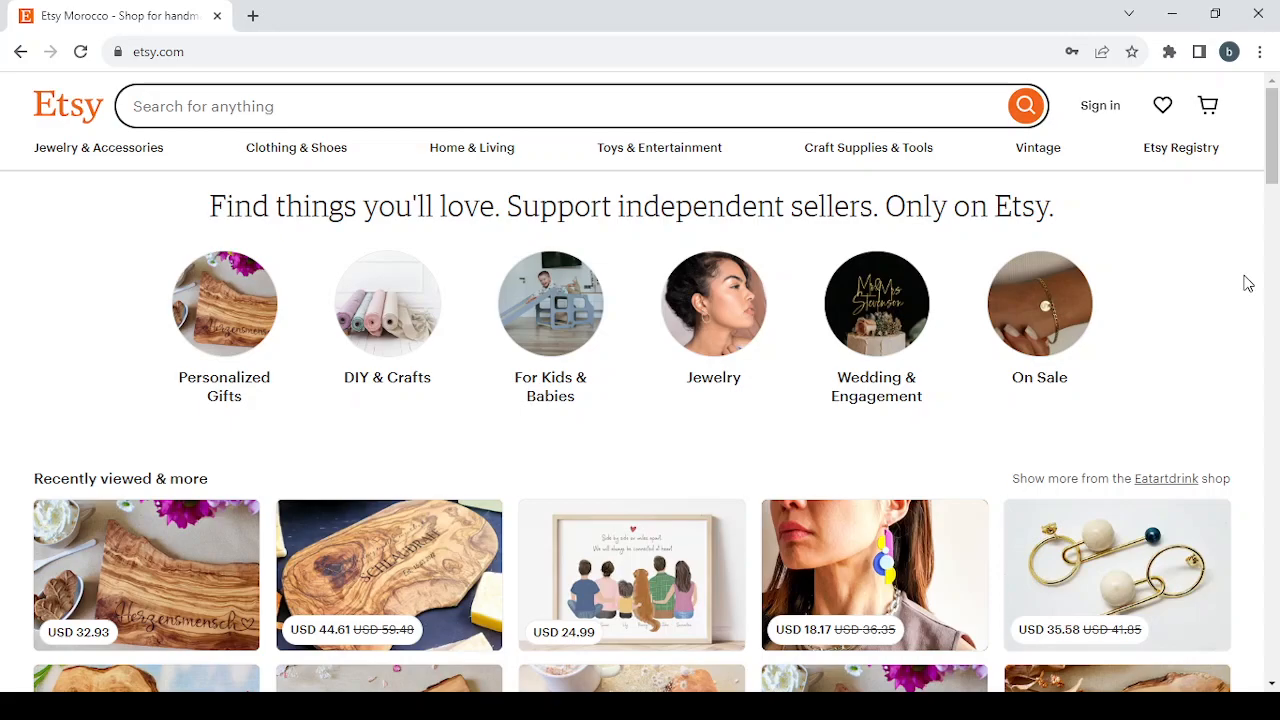
click(645, 706)
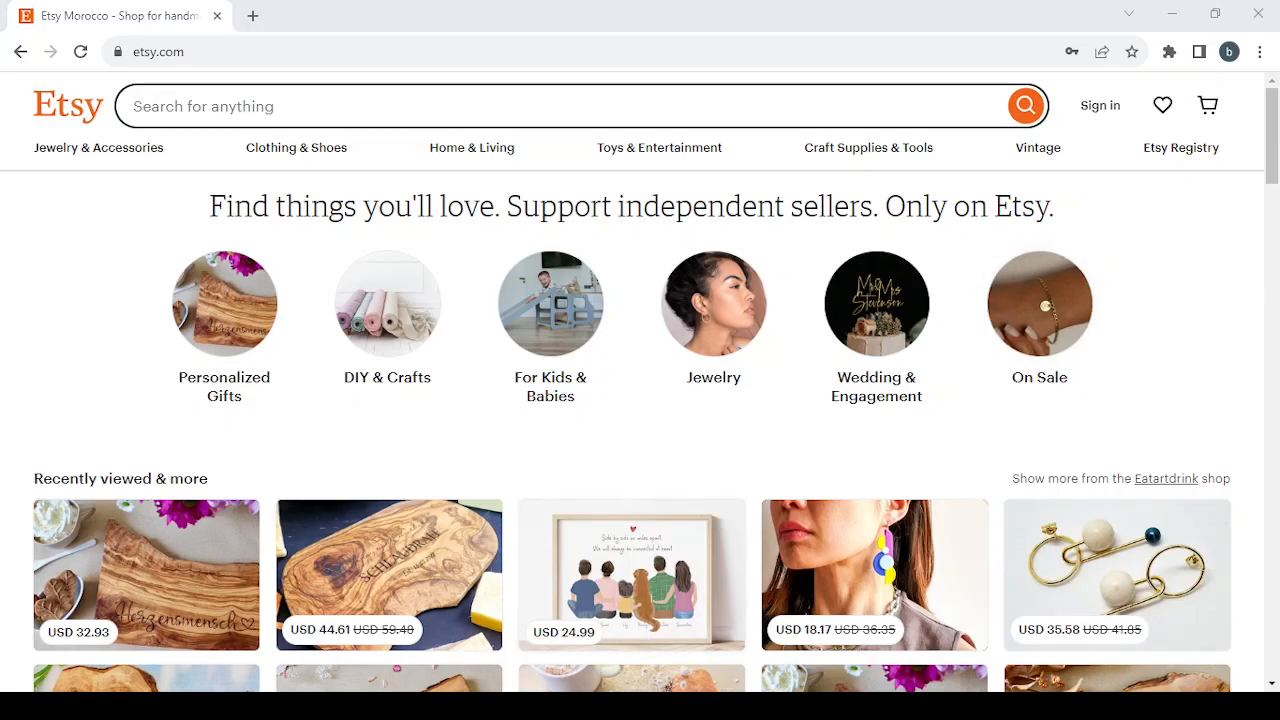
click(720, 706)
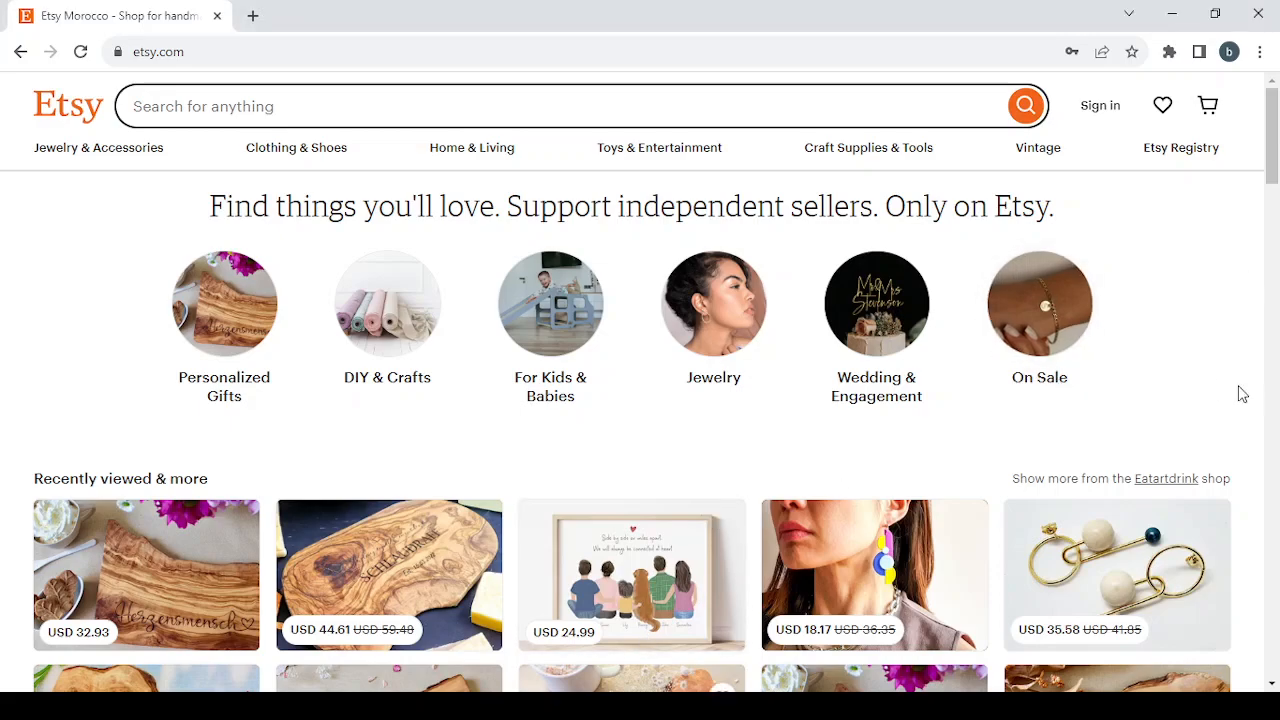
- Open the first personalized breakfast board listing among the recently viewed items and look through its reviews, shop items and related searches
scroll(1243, 394, down, 3)
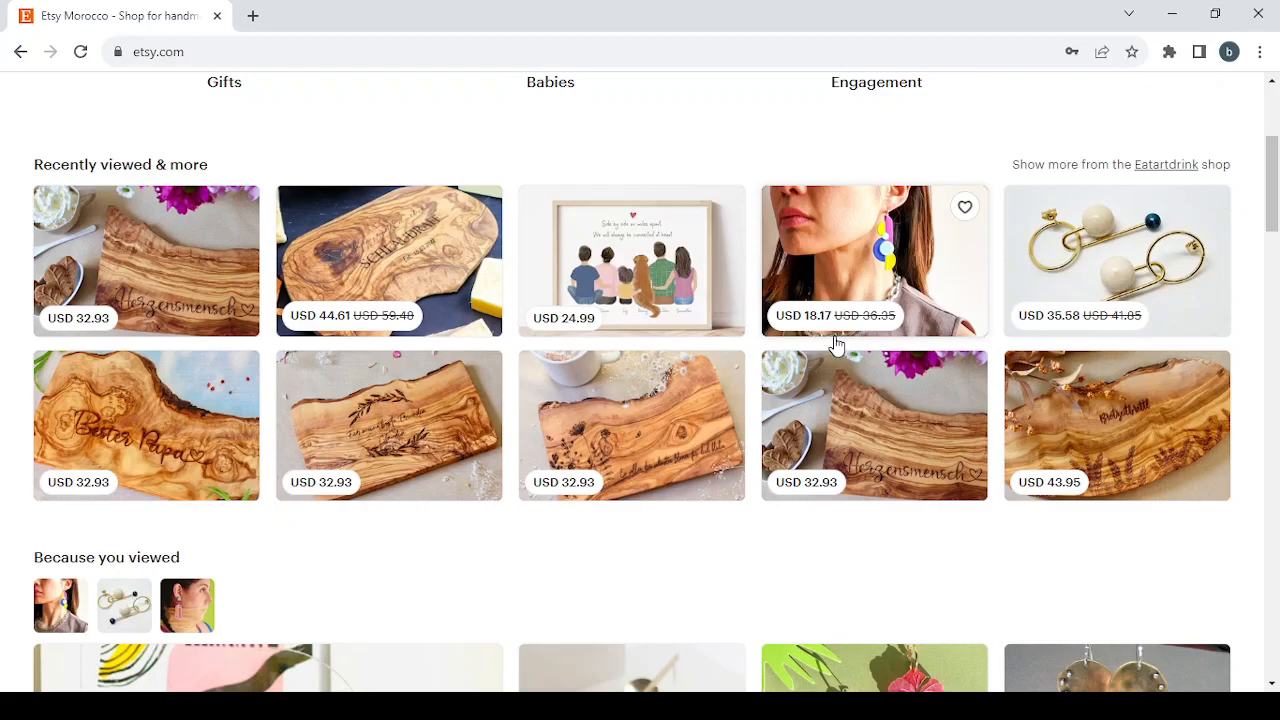
click(196, 278)
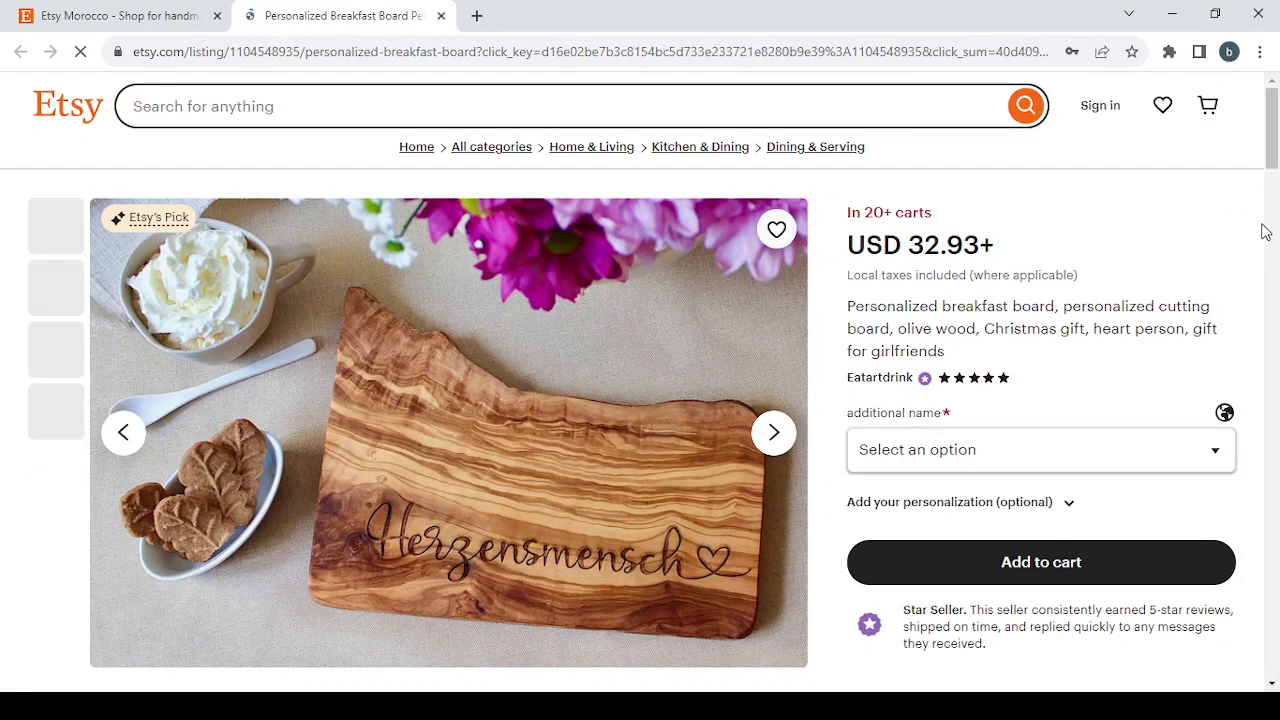
scroll(1265, 232, down, 5)
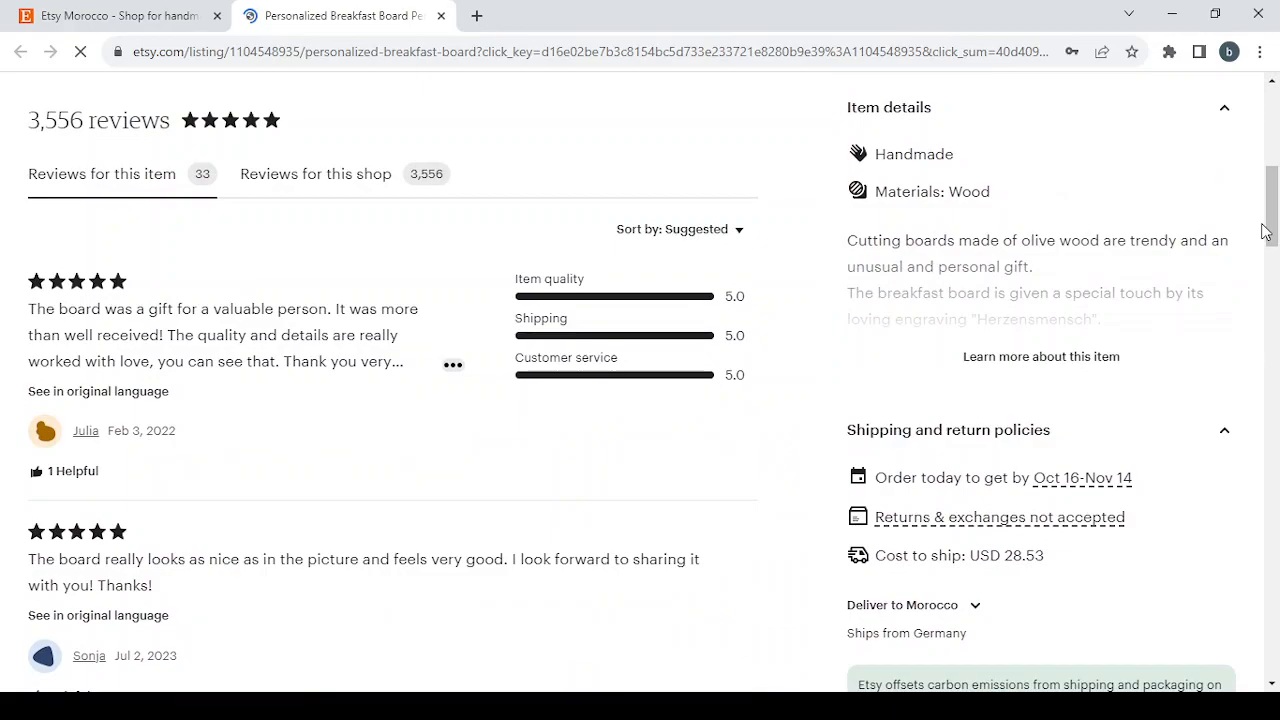
scroll(1265, 232, down, 10)
scroll(1265, 232, up, 1)
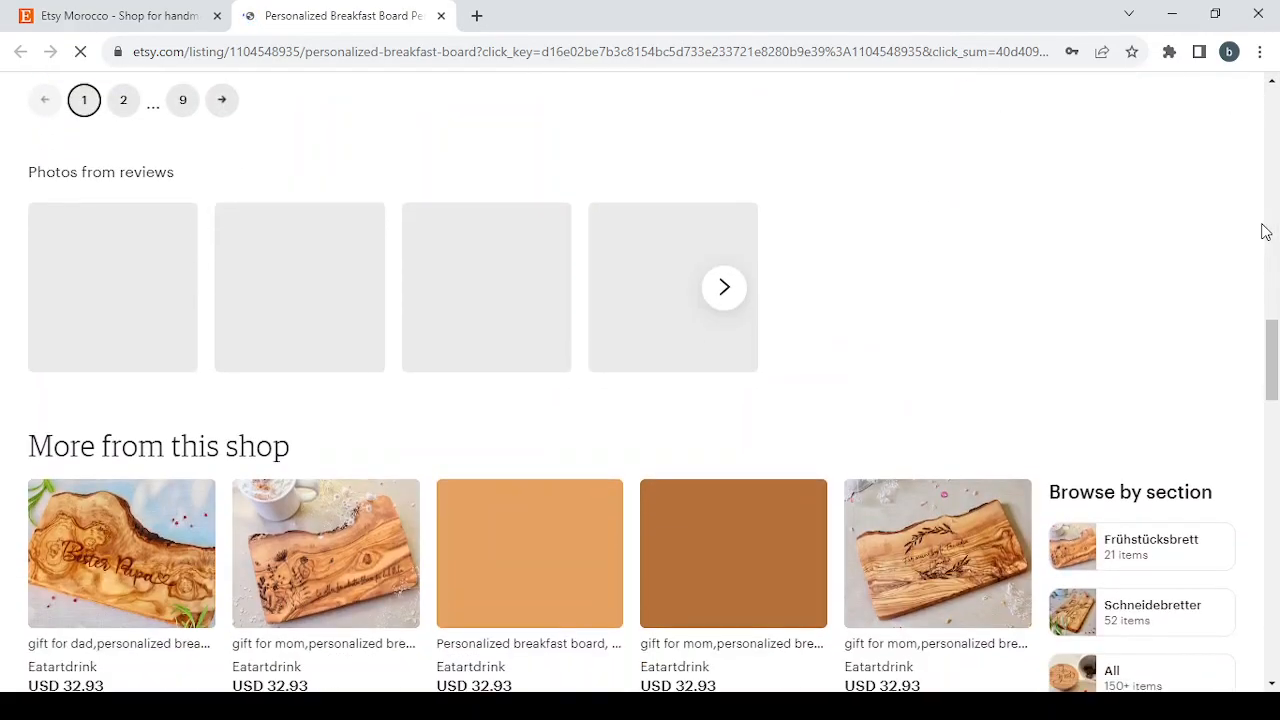
scroll(1083, 226, down, 2)
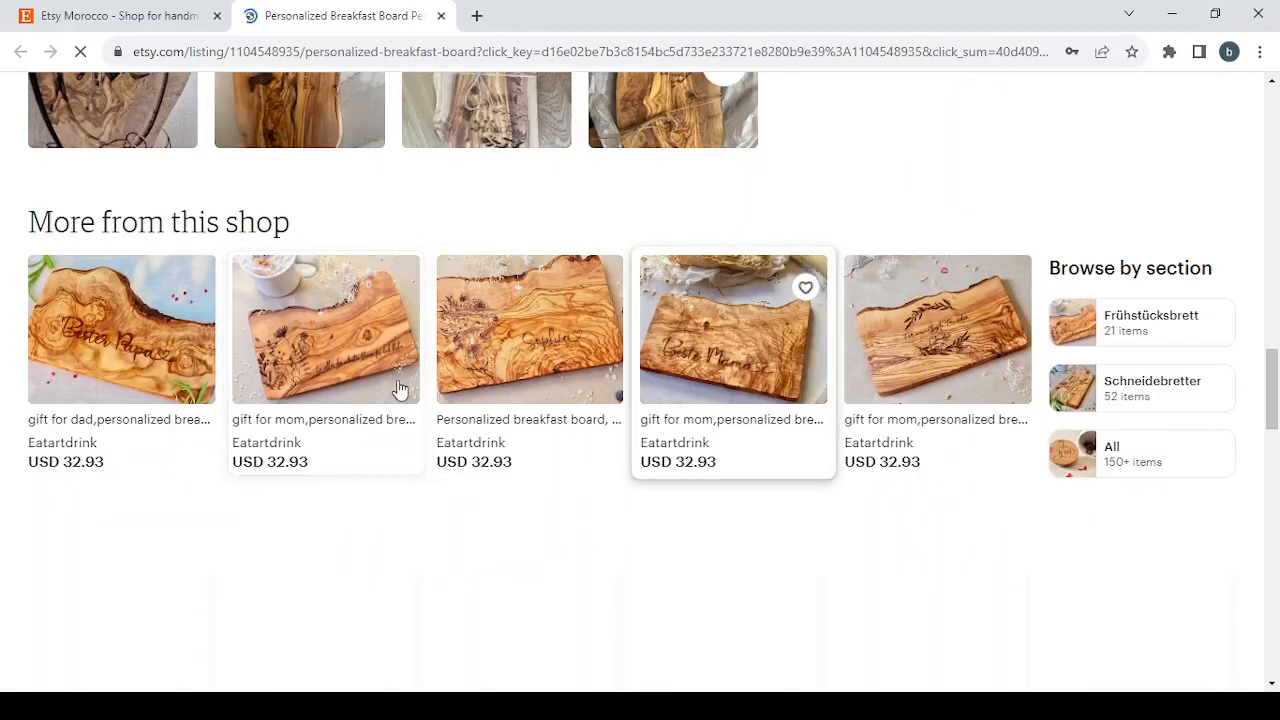
scroll(751, 371, down, 5)
scroll(752, 379, down, 5)
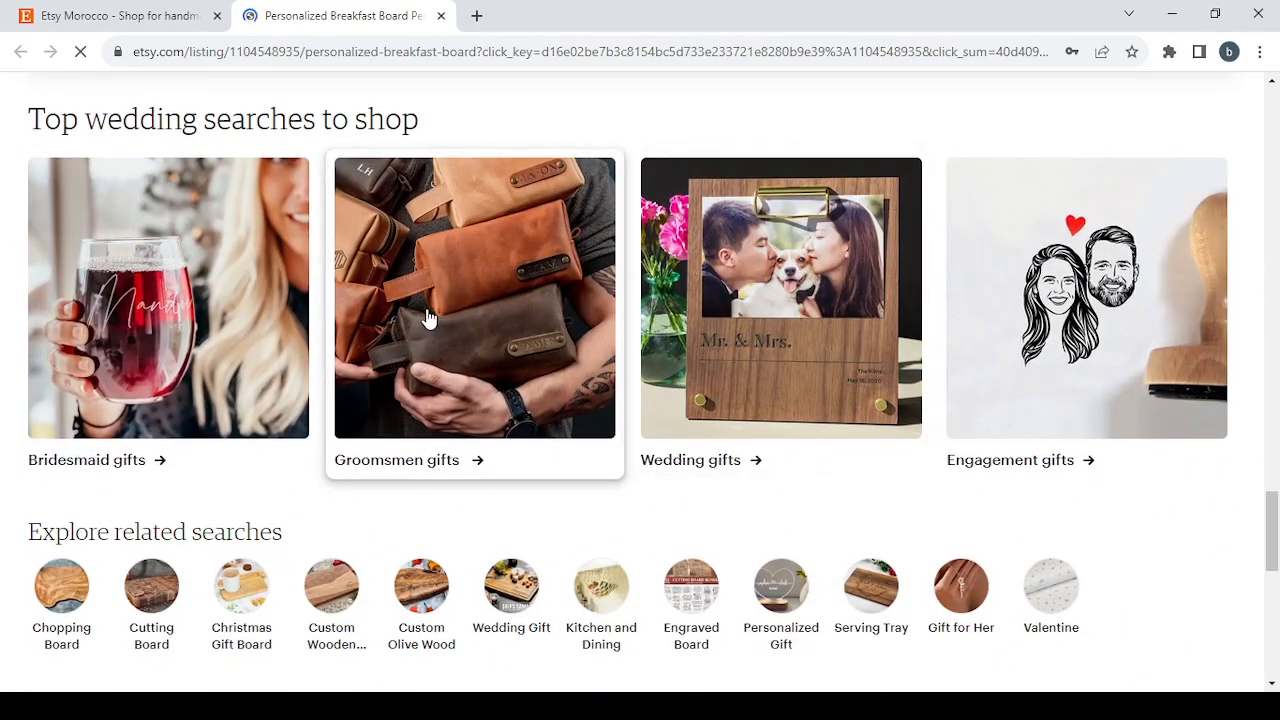
scroll(341, 378, up, 1)
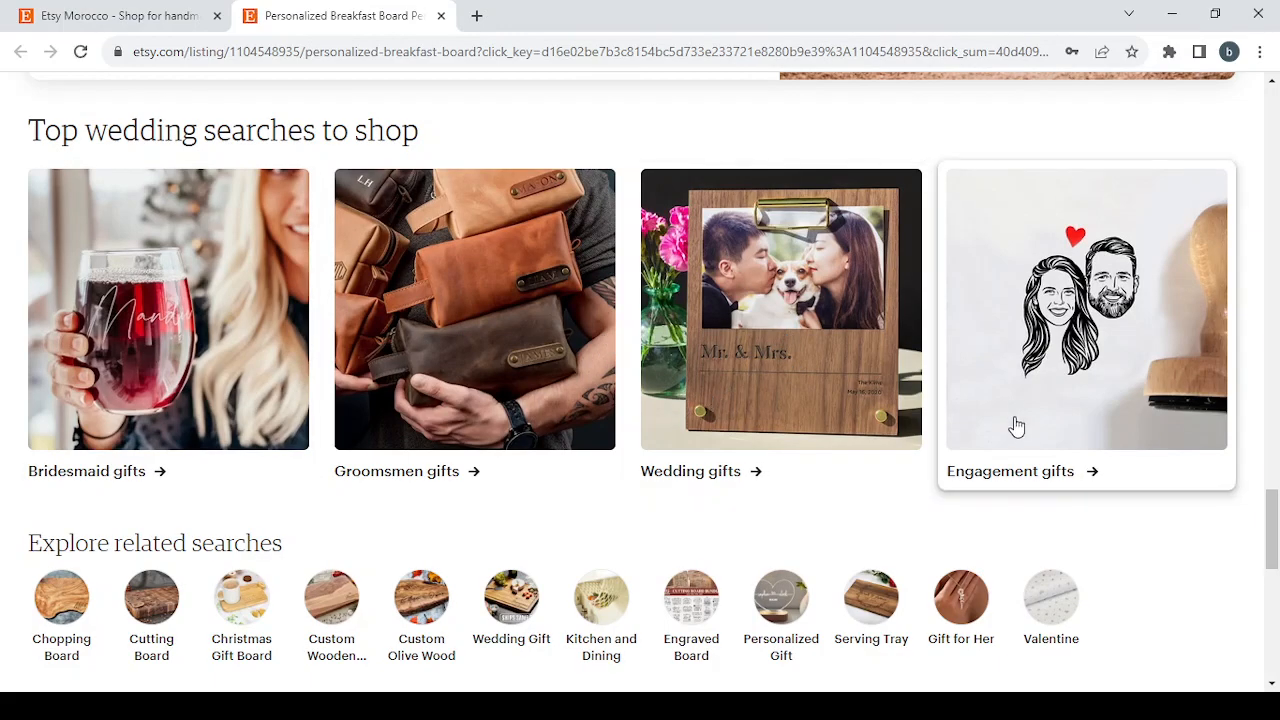
scroll(880, 335, down, 3)
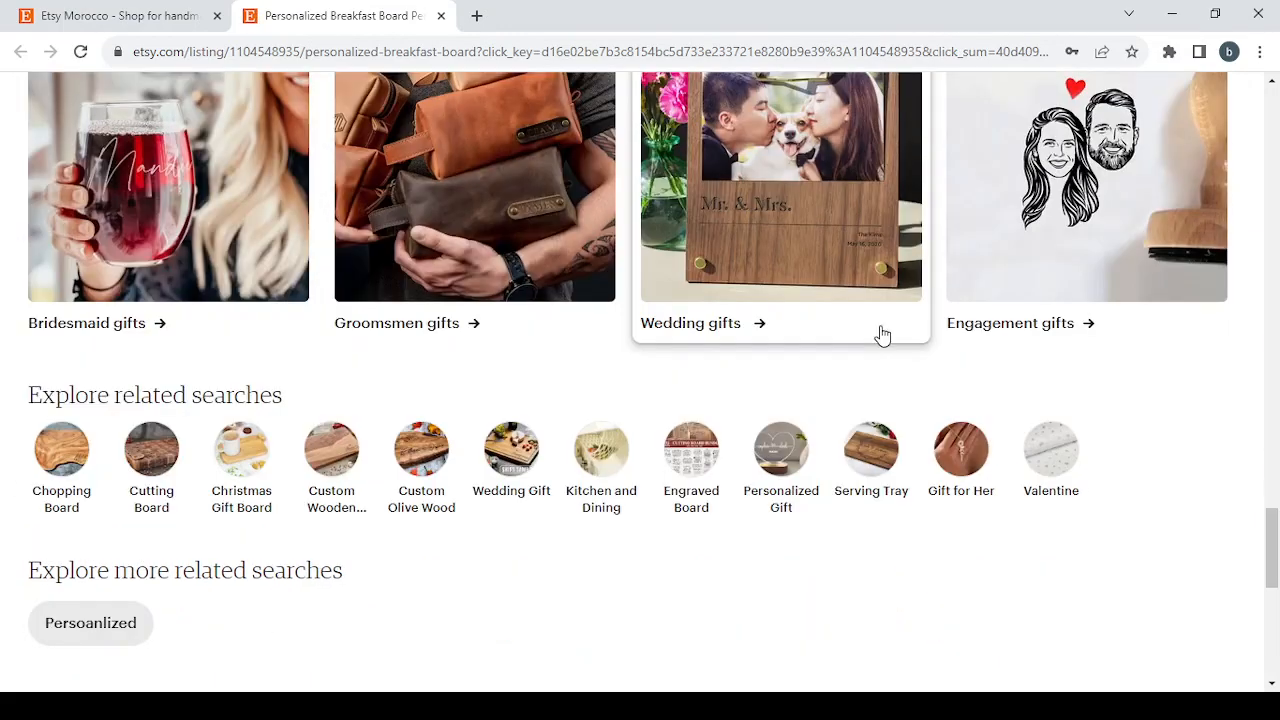
scroll(880, 335, up, 15)
scroll(880, 335, up, 15)
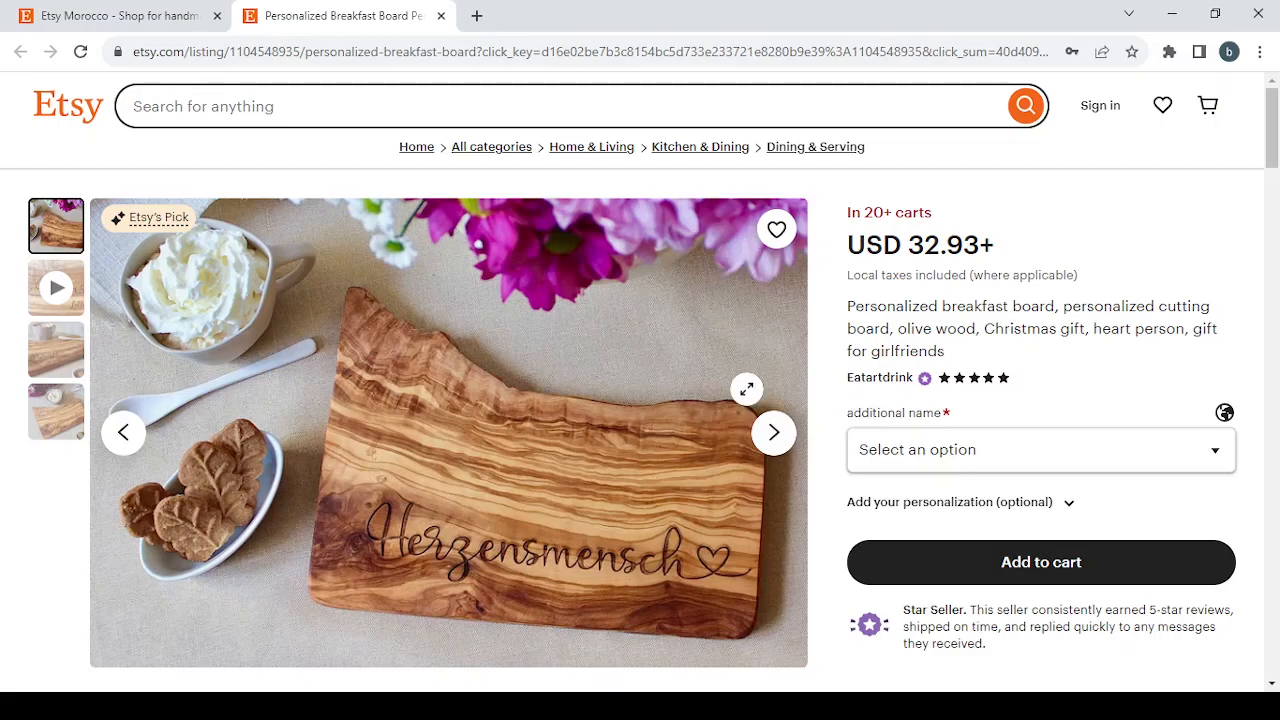
- View the breakfast board listing's product video and remaining photos one after another
click(786, 440)
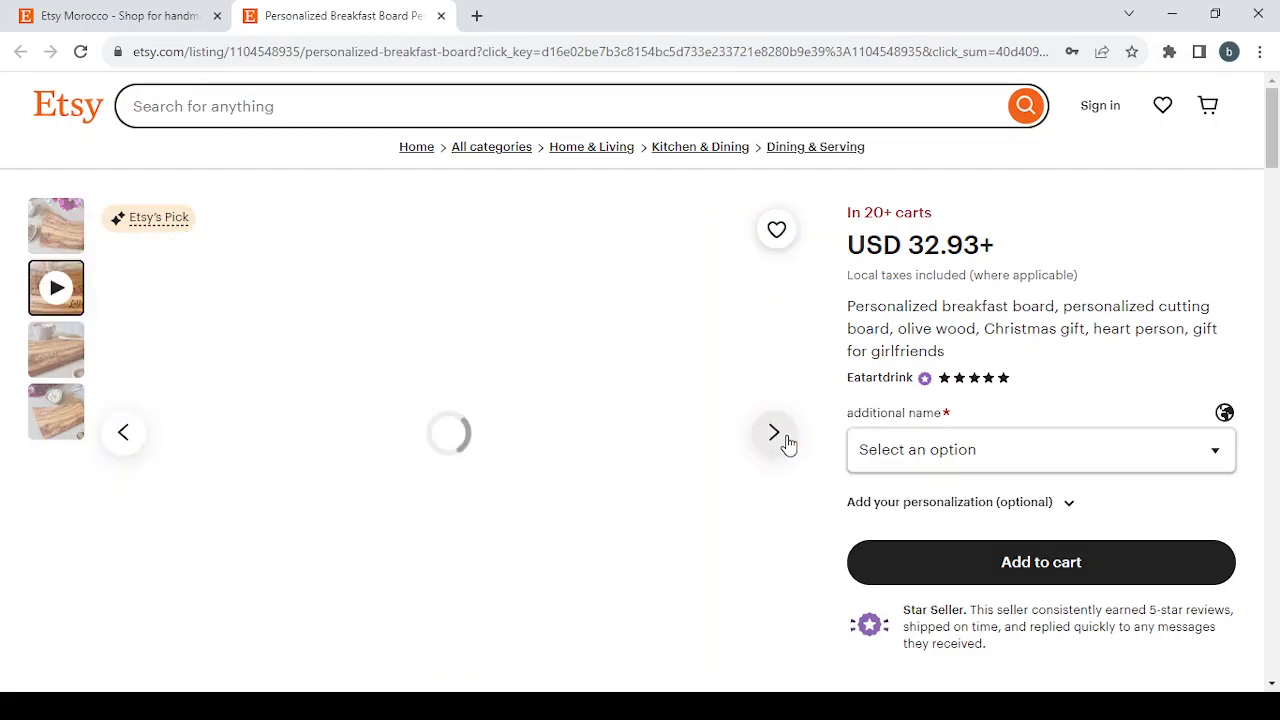
click(786, 440)
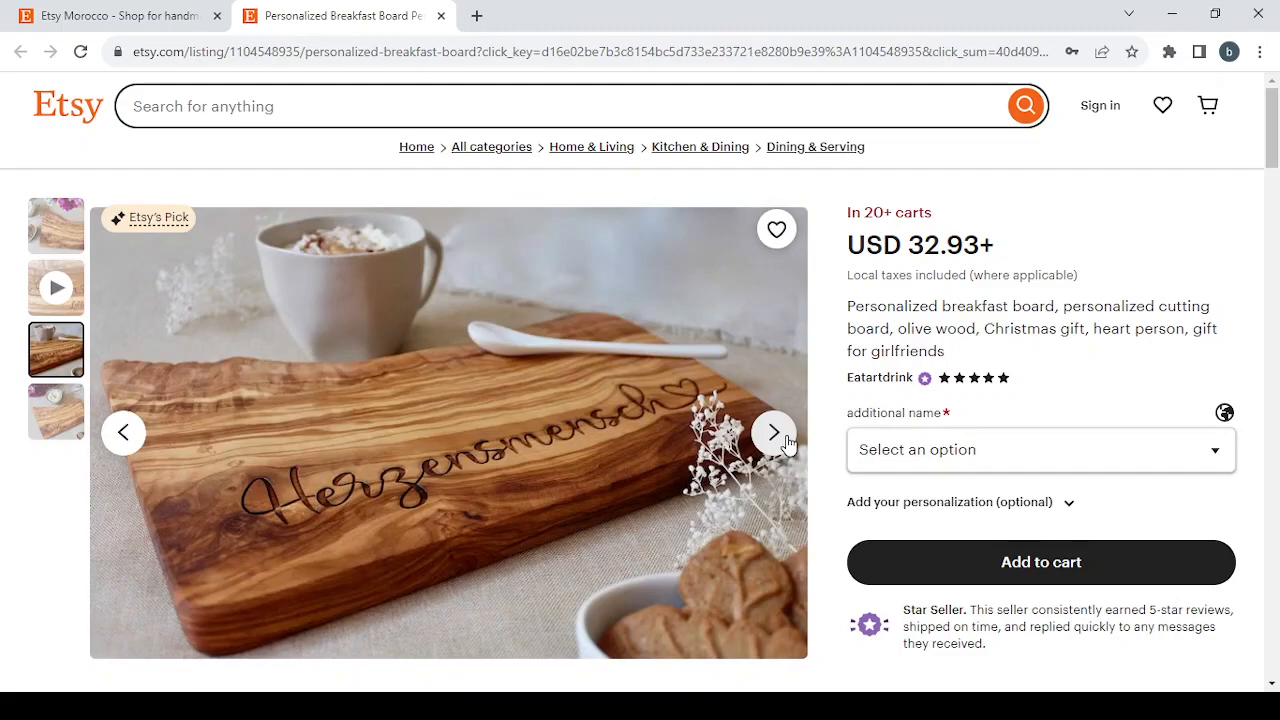
click(786, 441)
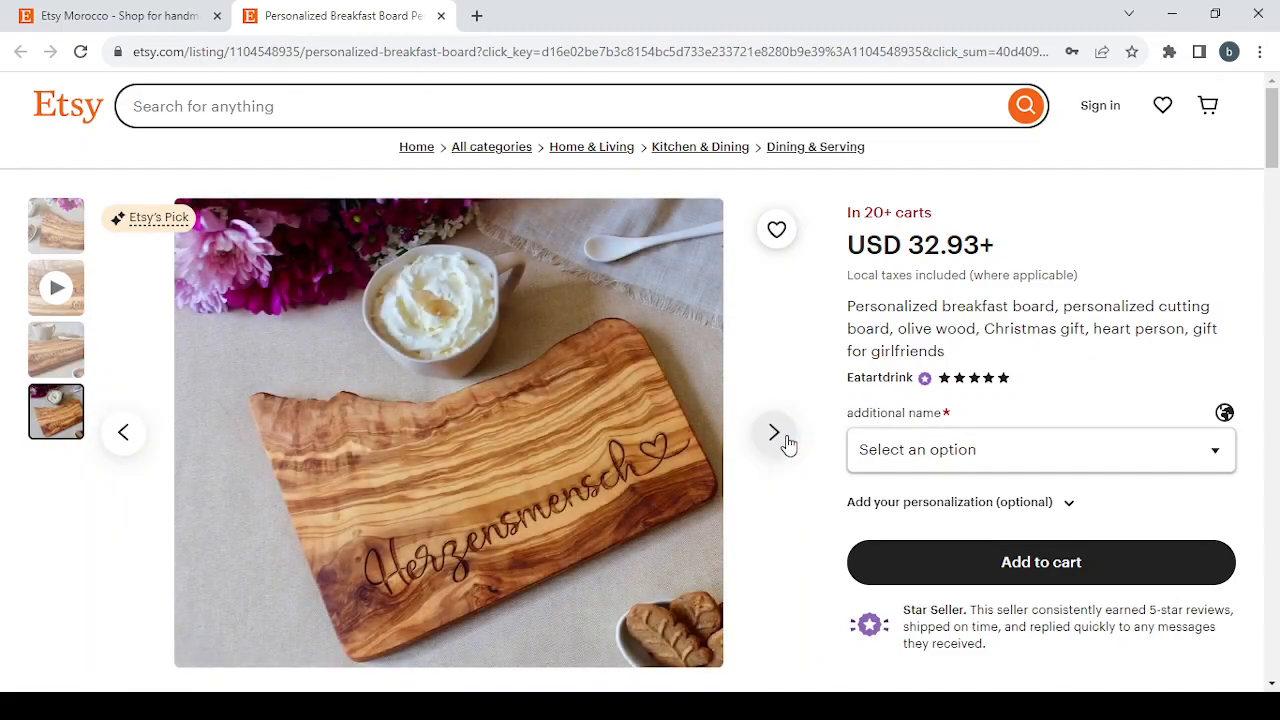
- Examine the listing's additional name option, full item description, and shipping and return policies
scroll(1157, 363, down, 2)
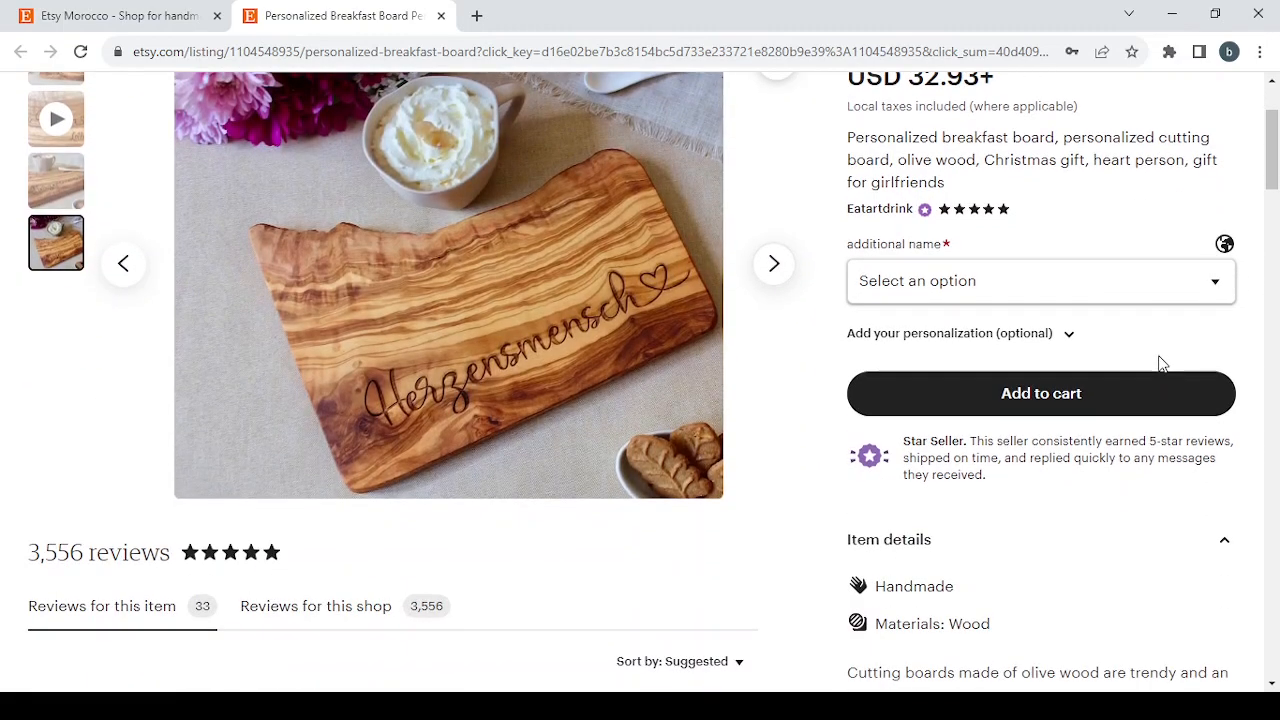
scroll(1160, 363, up, 1)
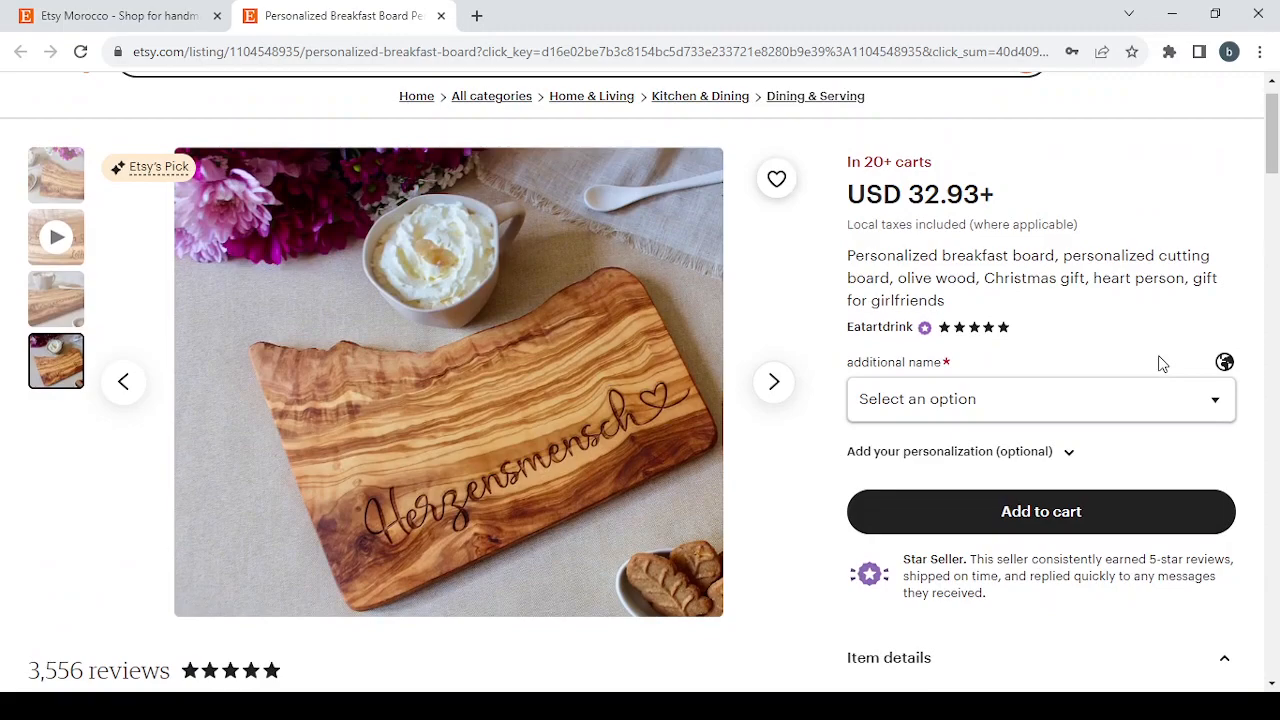
click(1113, 413)
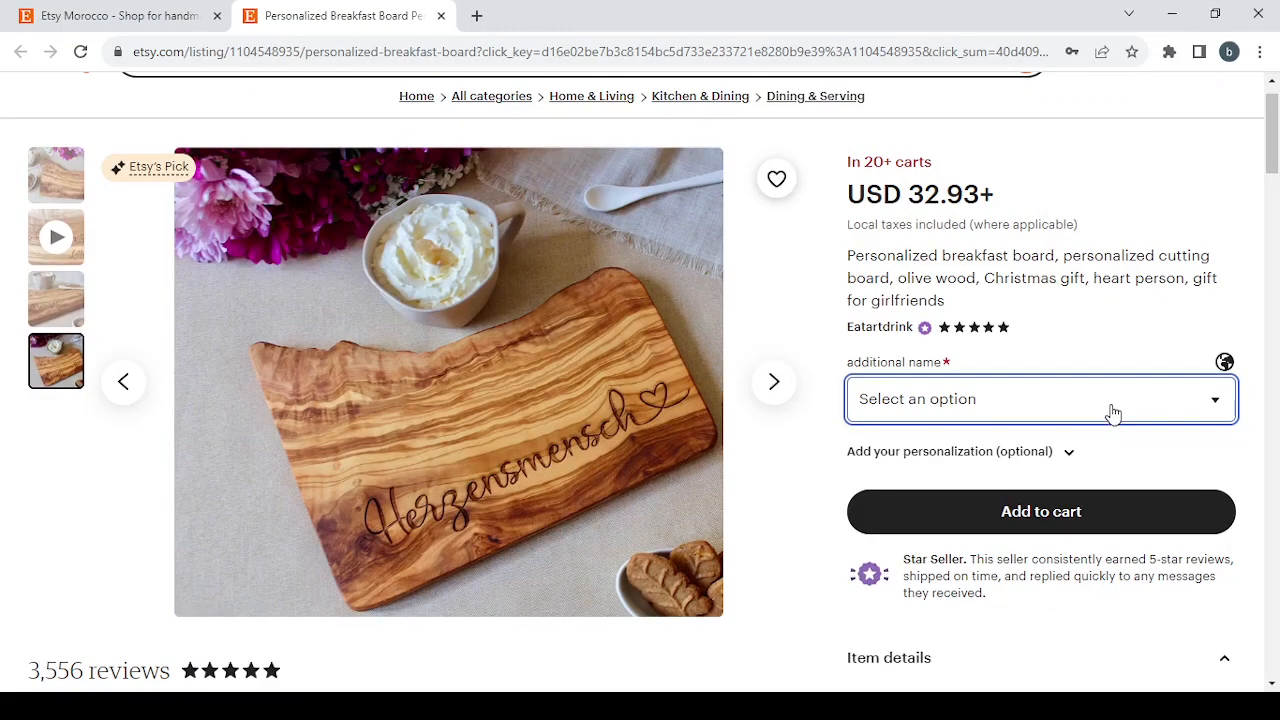
scroll(1113, 413, down, 3)
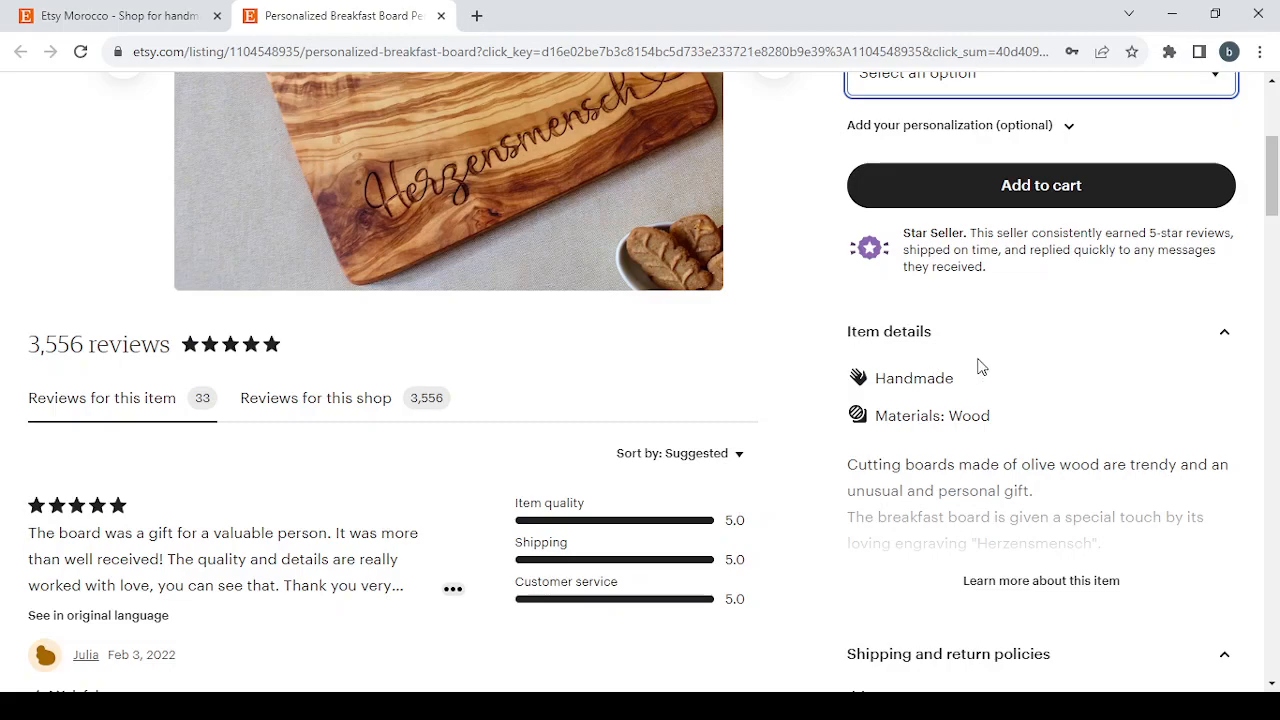
click(1035, 593)
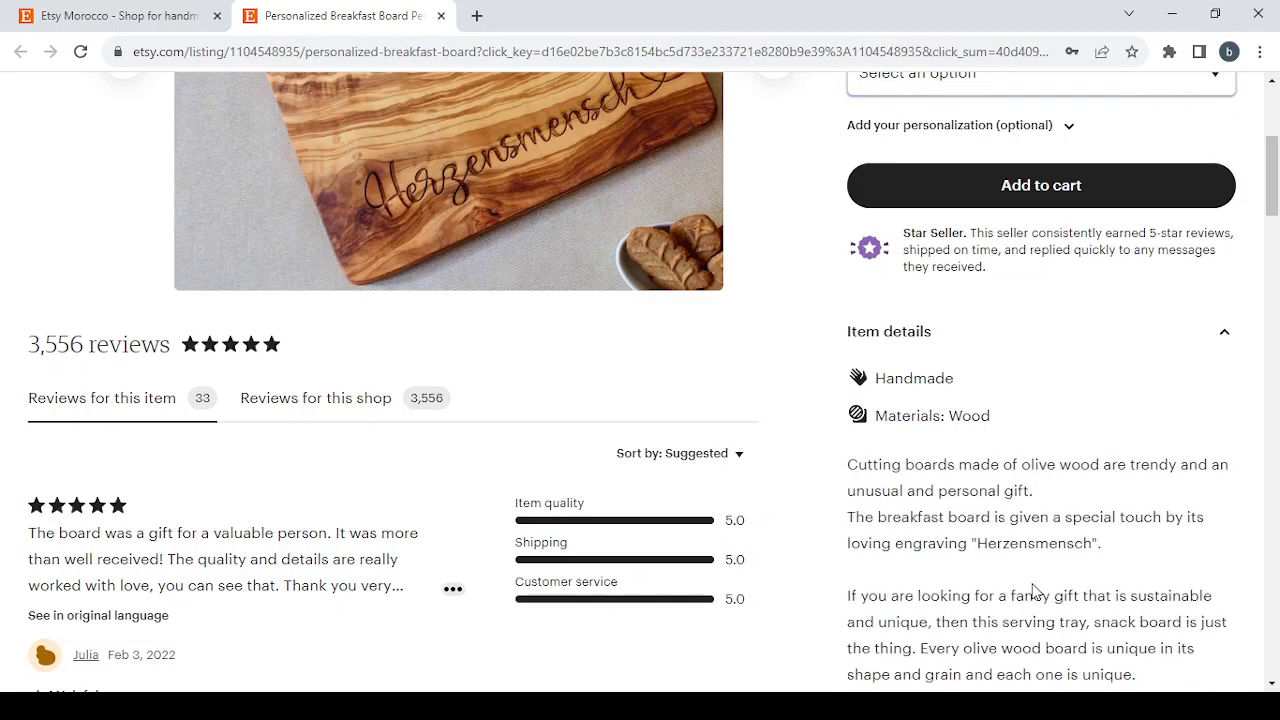
scroll(1035, 593, down, 5)
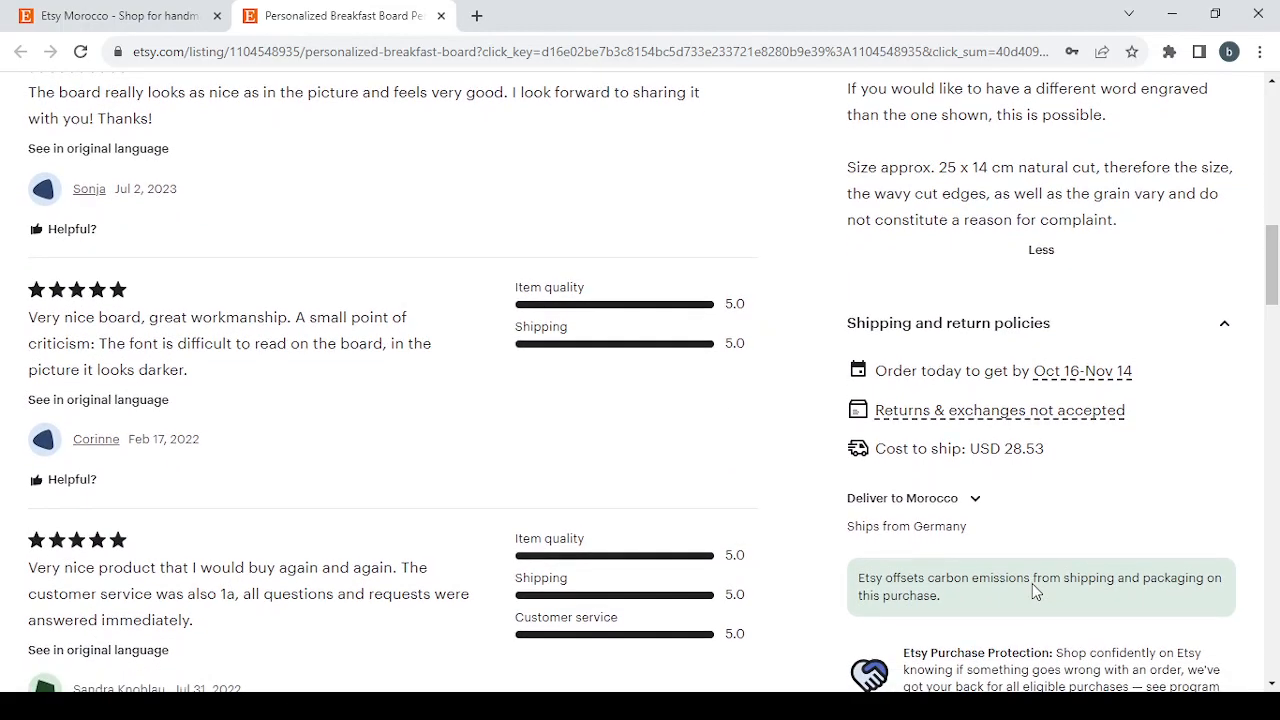
scroll(1035, 591, up, 1)
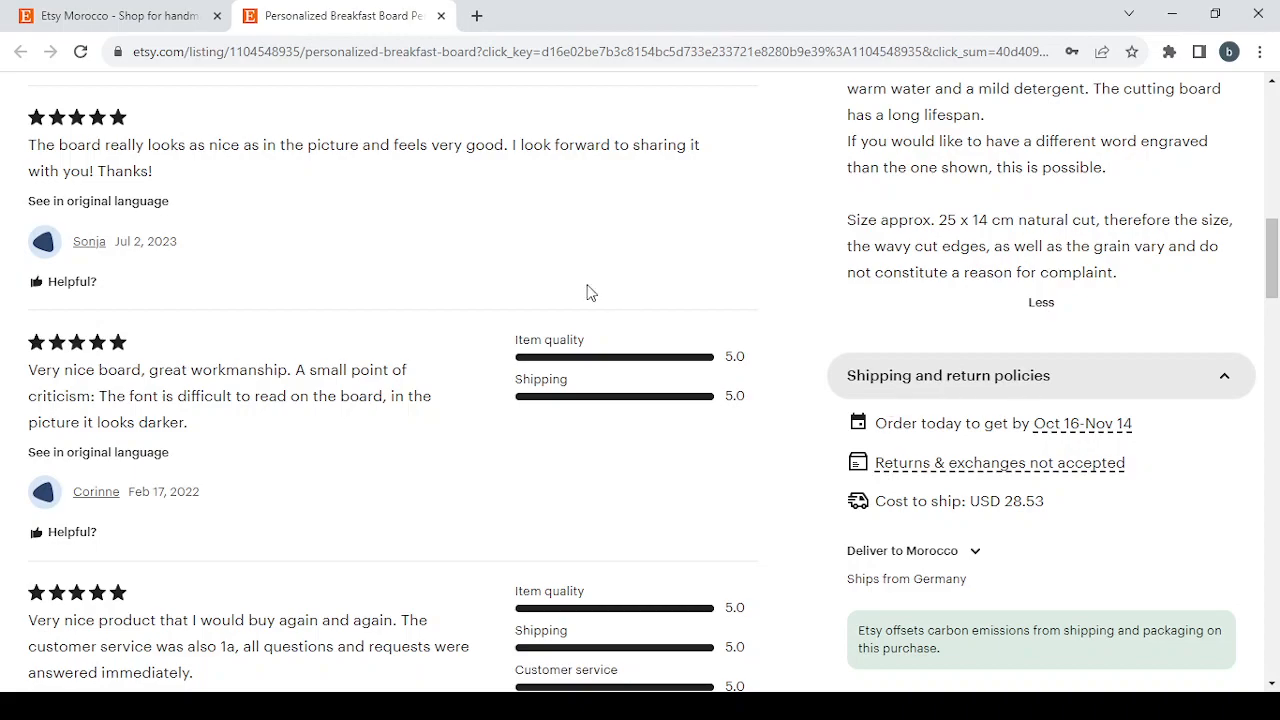
scroll(337, 294, up, 6)
scroll(337, 294, up, 4)
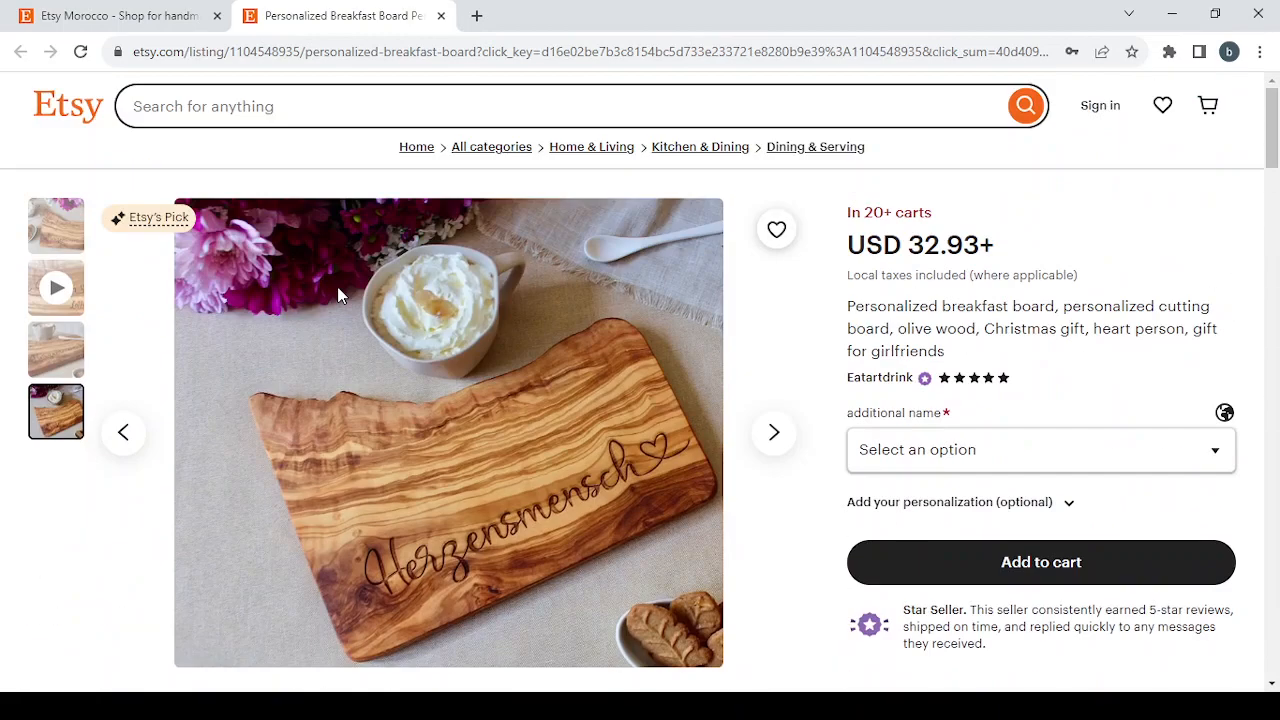
- Close the breakfast board listing and sign in to the account with the prefilled credentials
click(442, 17)
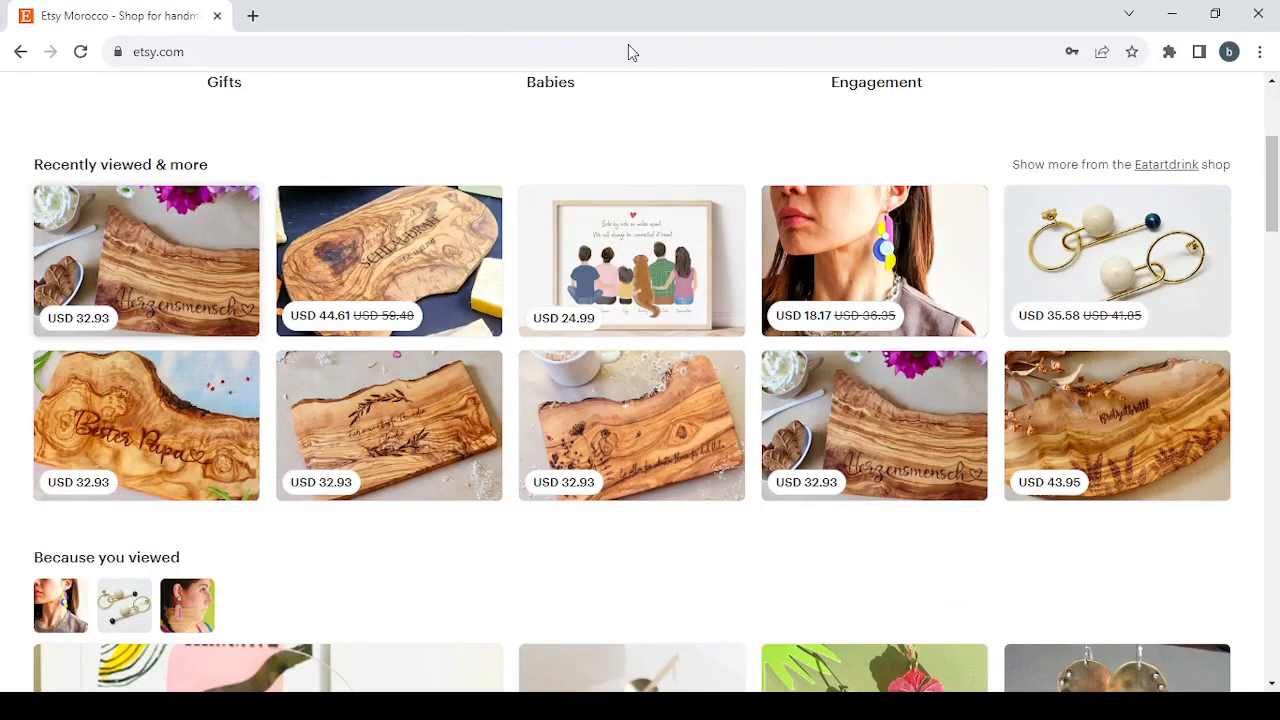
scroll(843, 177, up, 4)
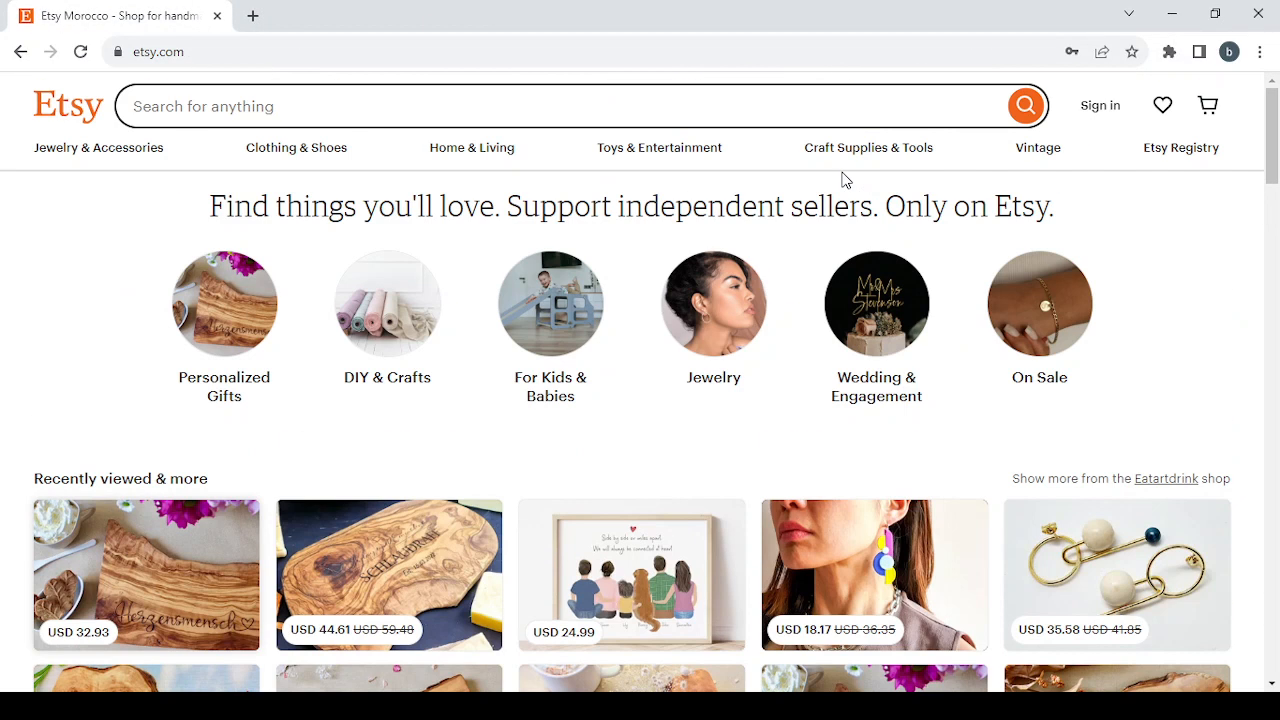
click(1099, 108)
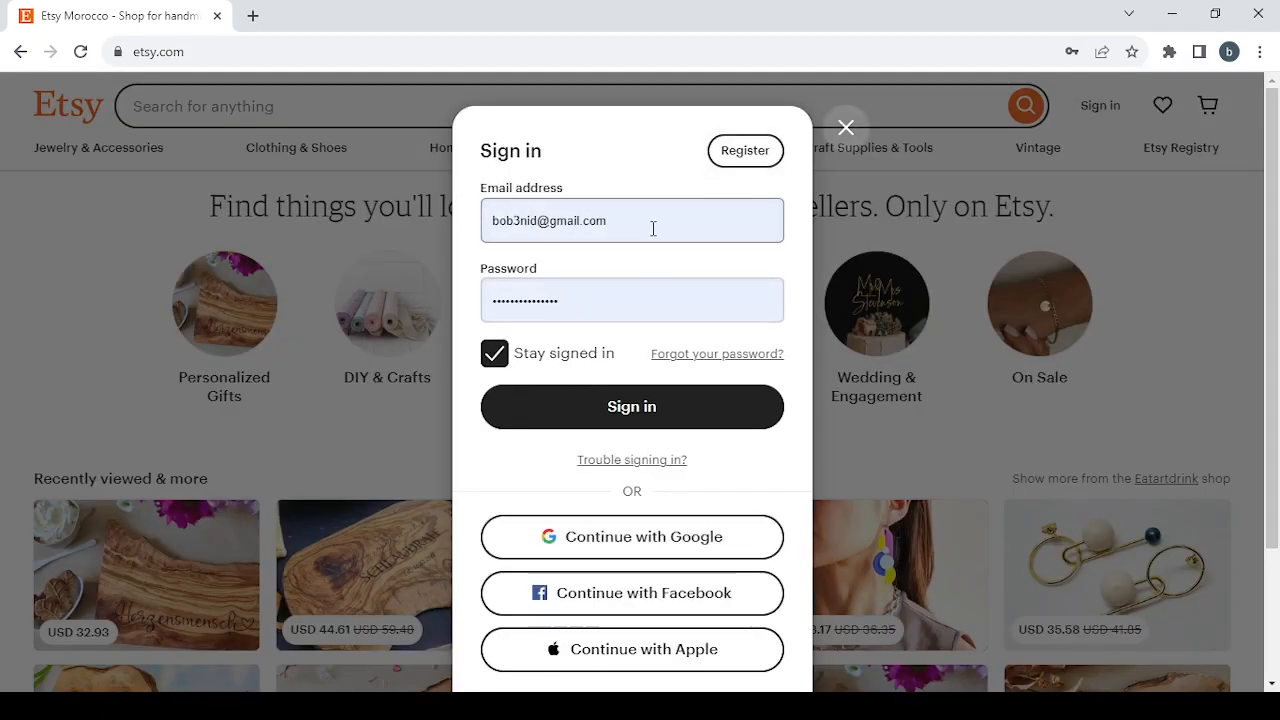
click(630, 409)
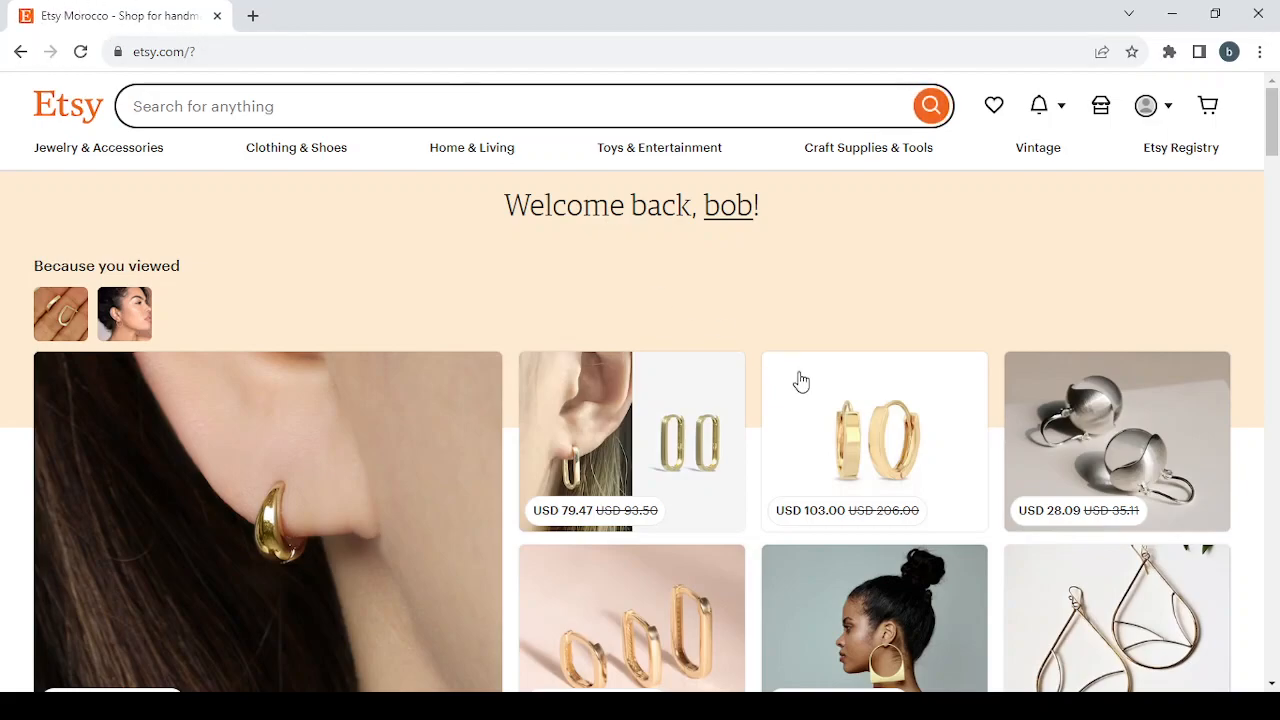
- Set the shop currency to United States Dollar in the shop setup's preferences and save them
click(1097, 113)
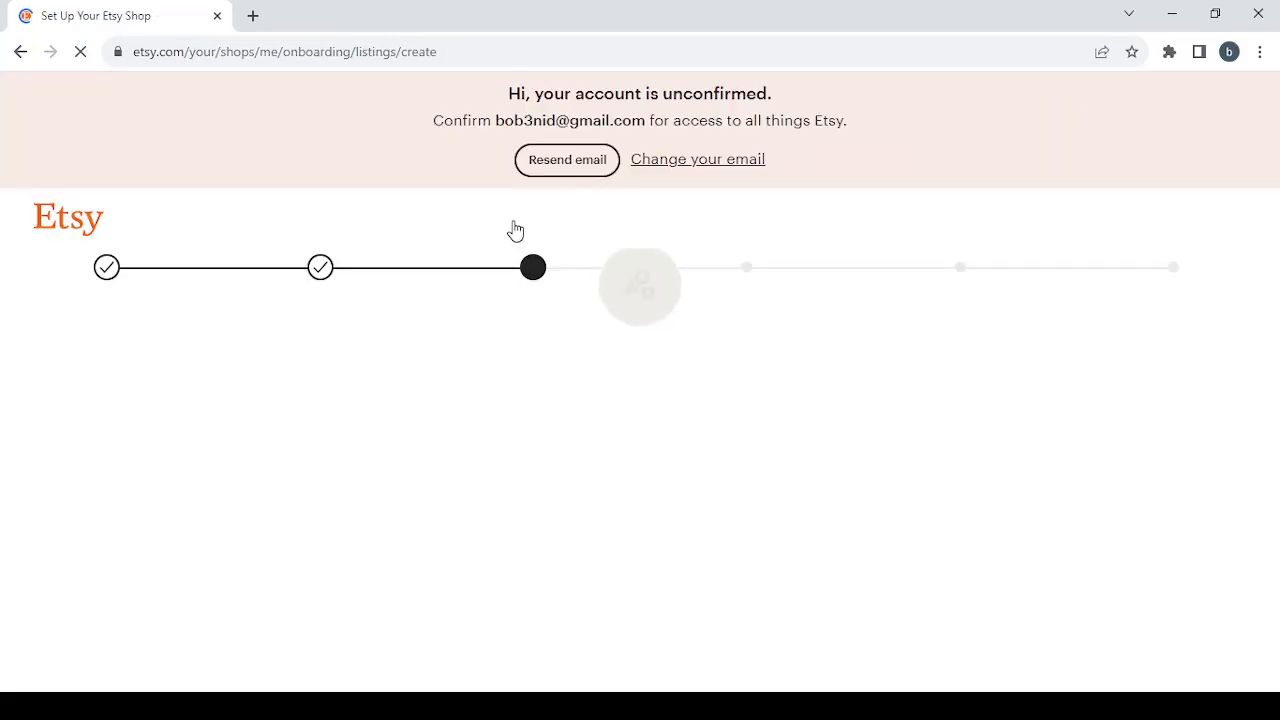
click(105, 268)
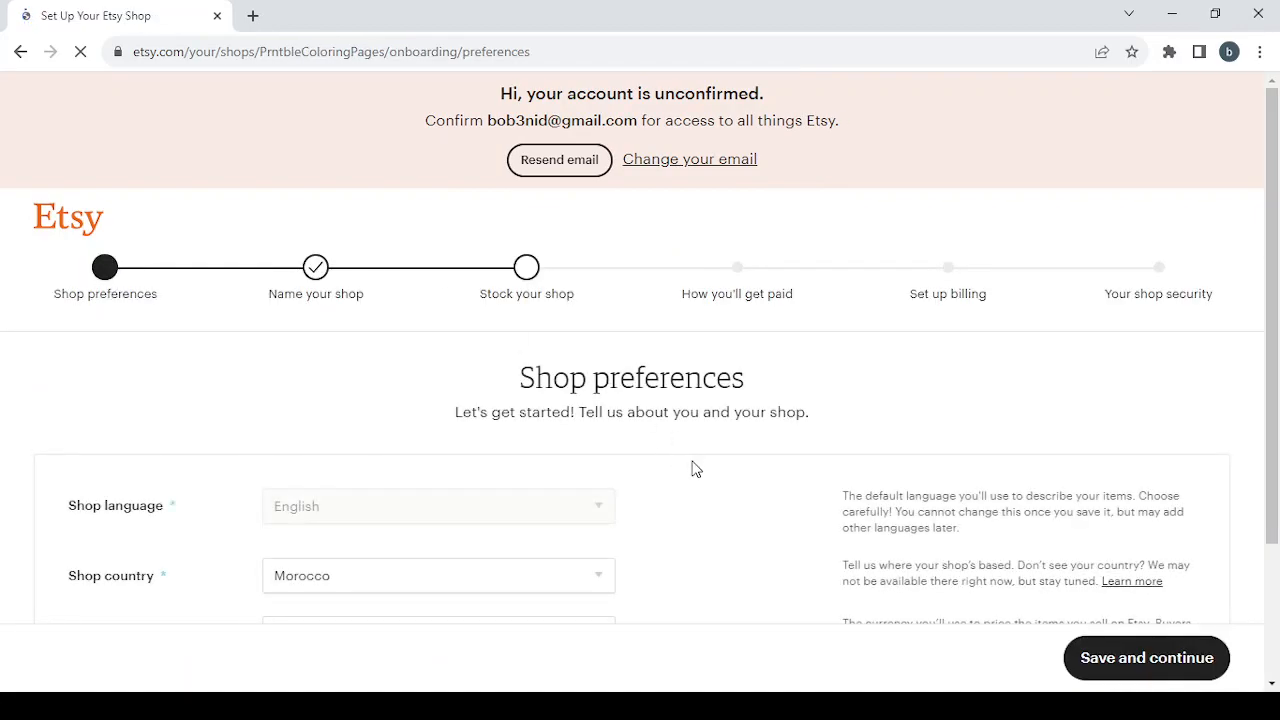
scroll(866, 484, down, 2)
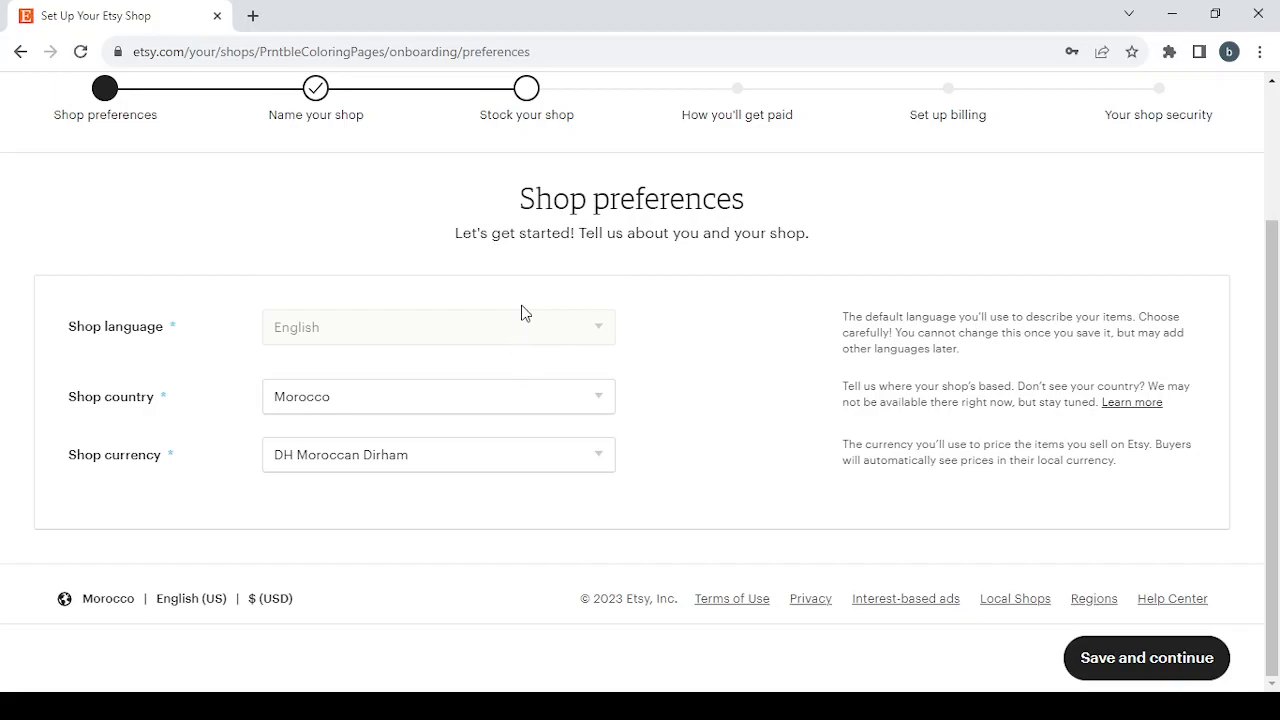
click(532, 456)
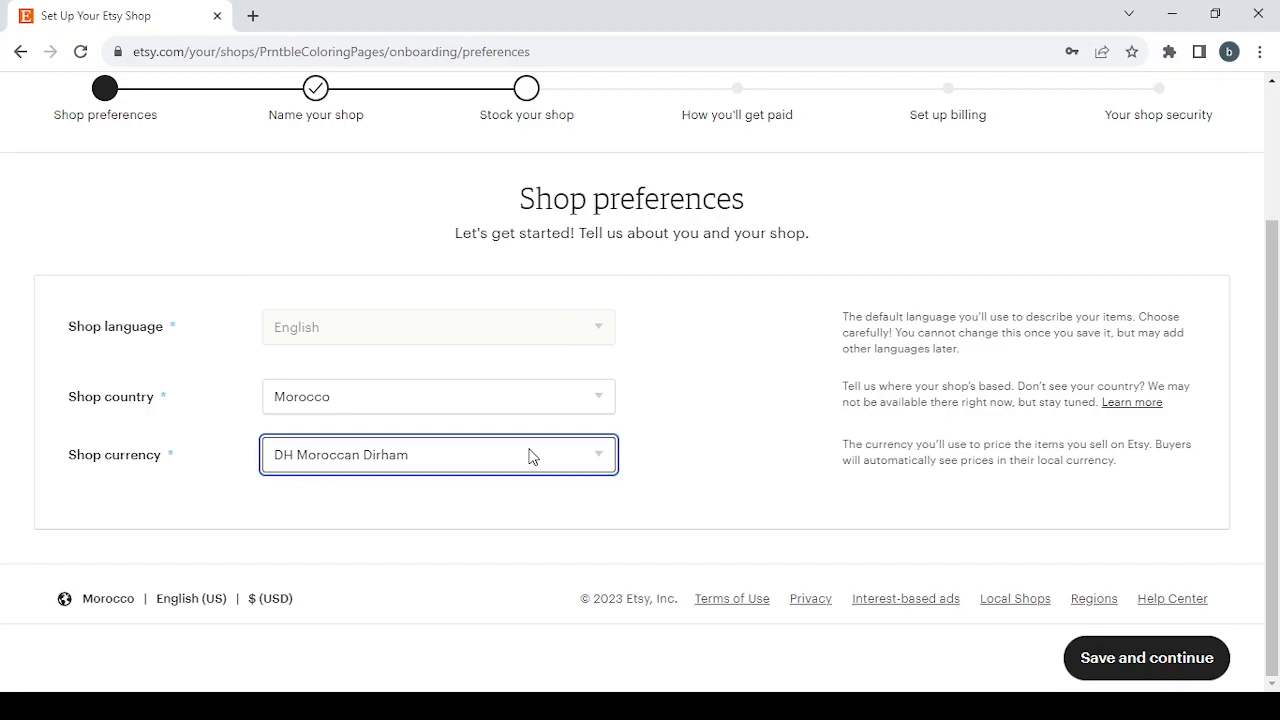
click(505, 126)
scroll(812, 457, down, 1)
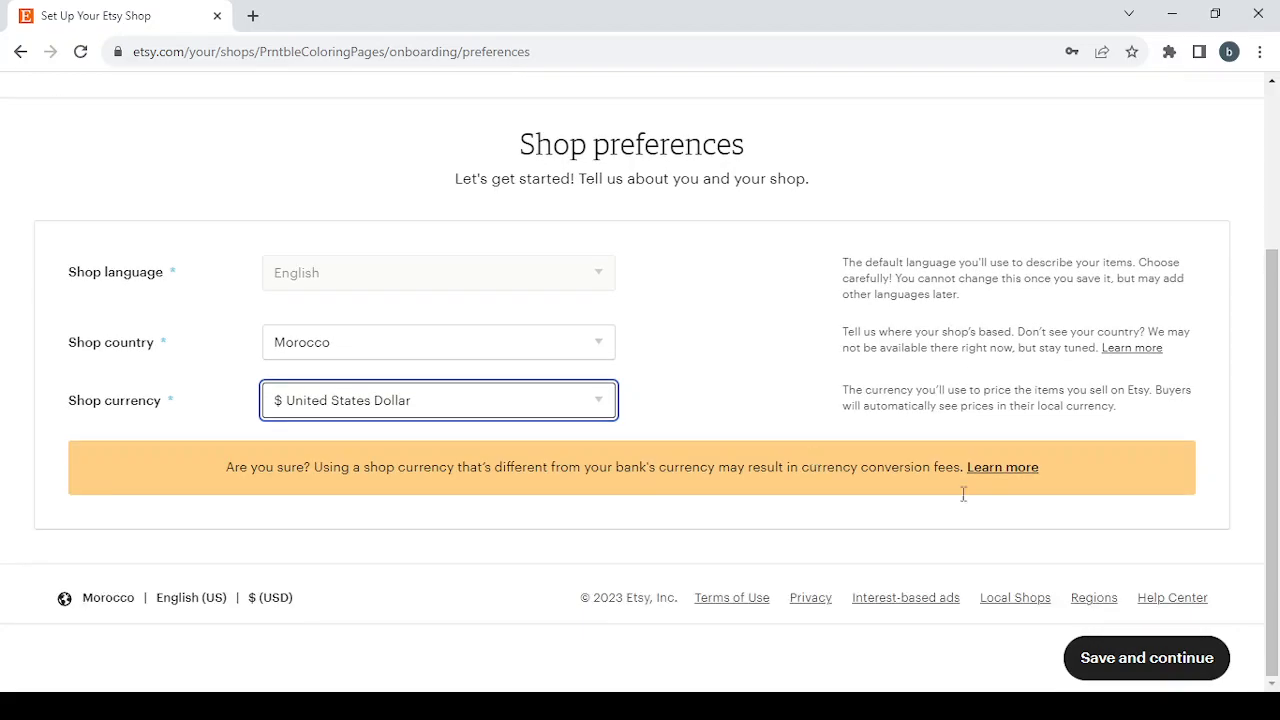
click(1148, 672)
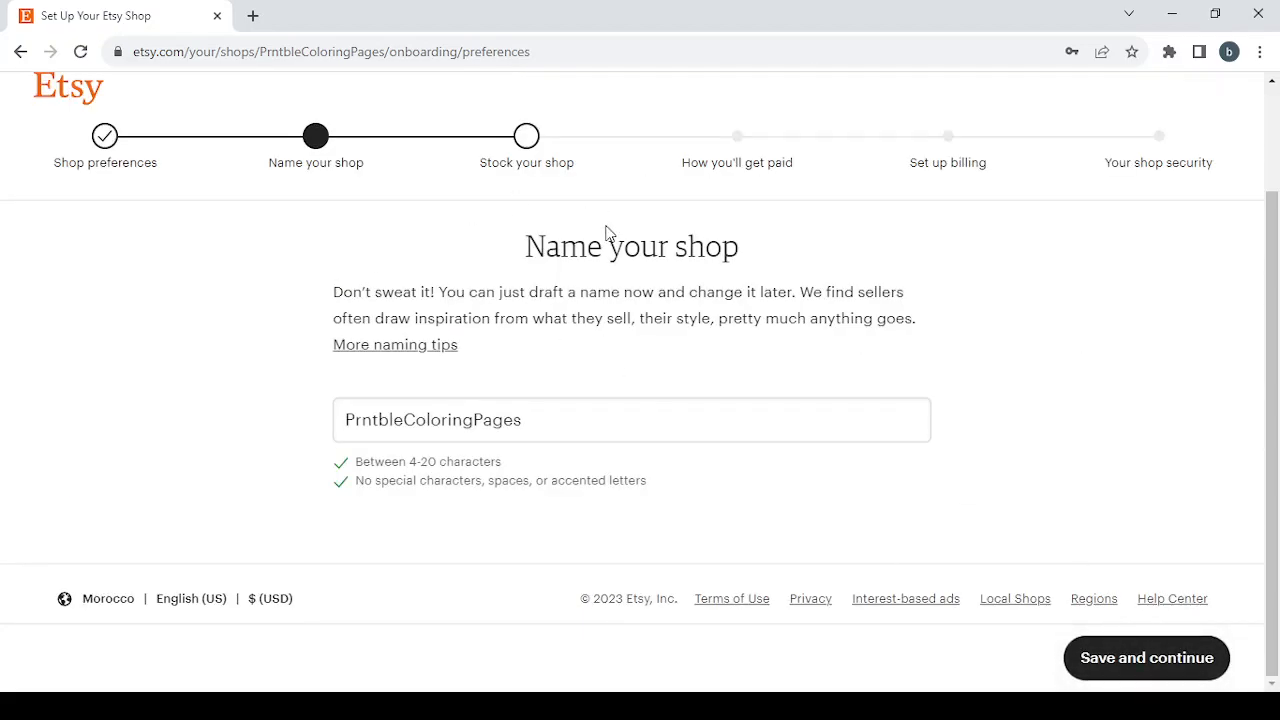
- Replace the shop name with "Digital Business Card Templates"
click(534, 429)
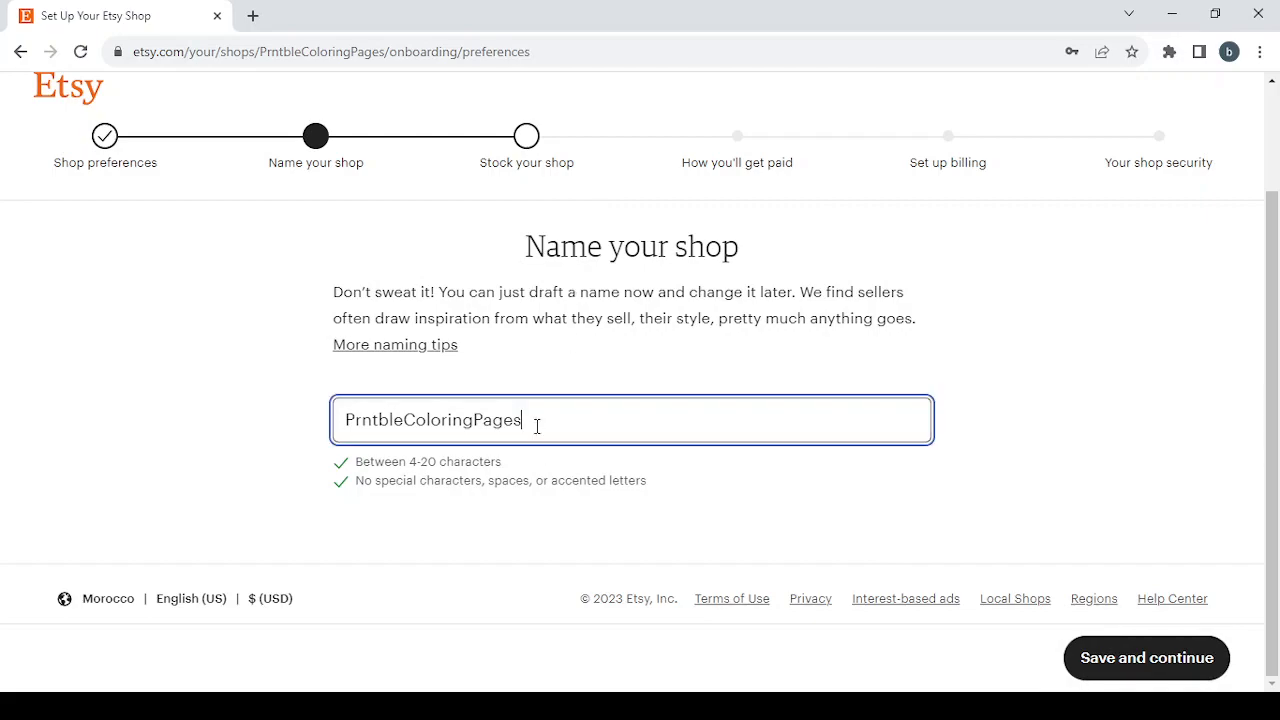
key(ctrl+a)
key(BackSpace)
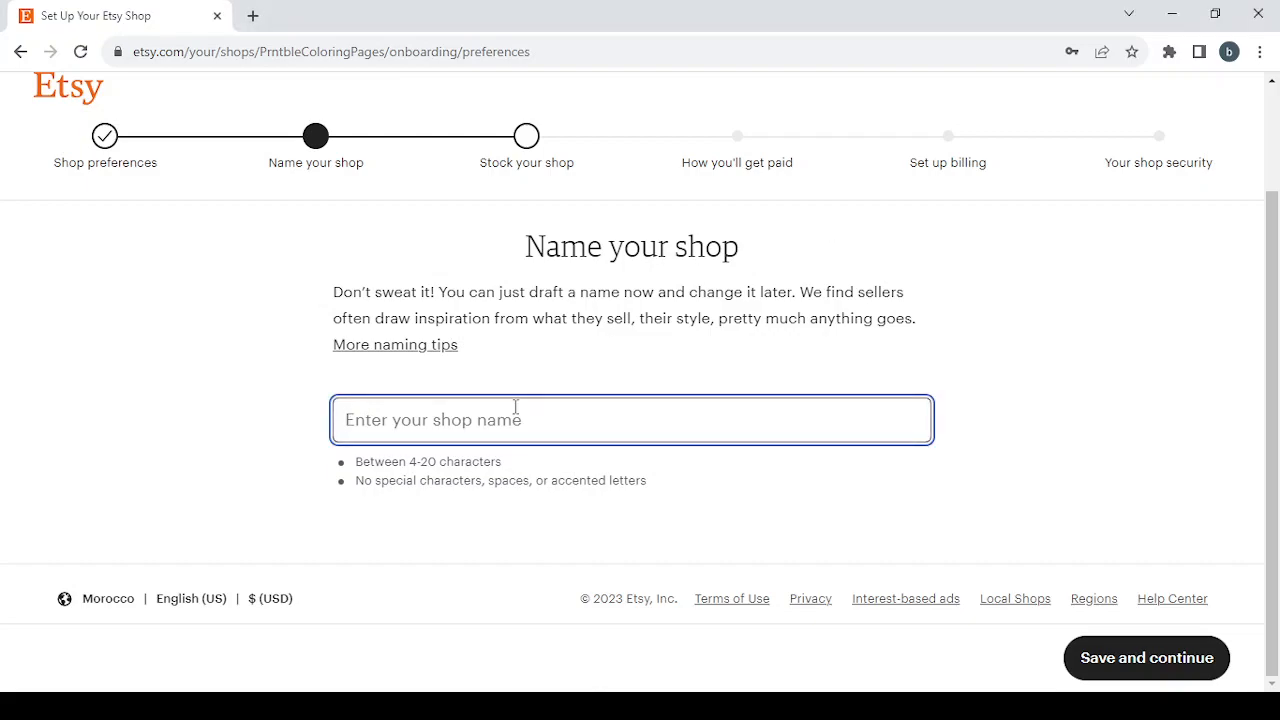
text(Digital Business Card Templates)
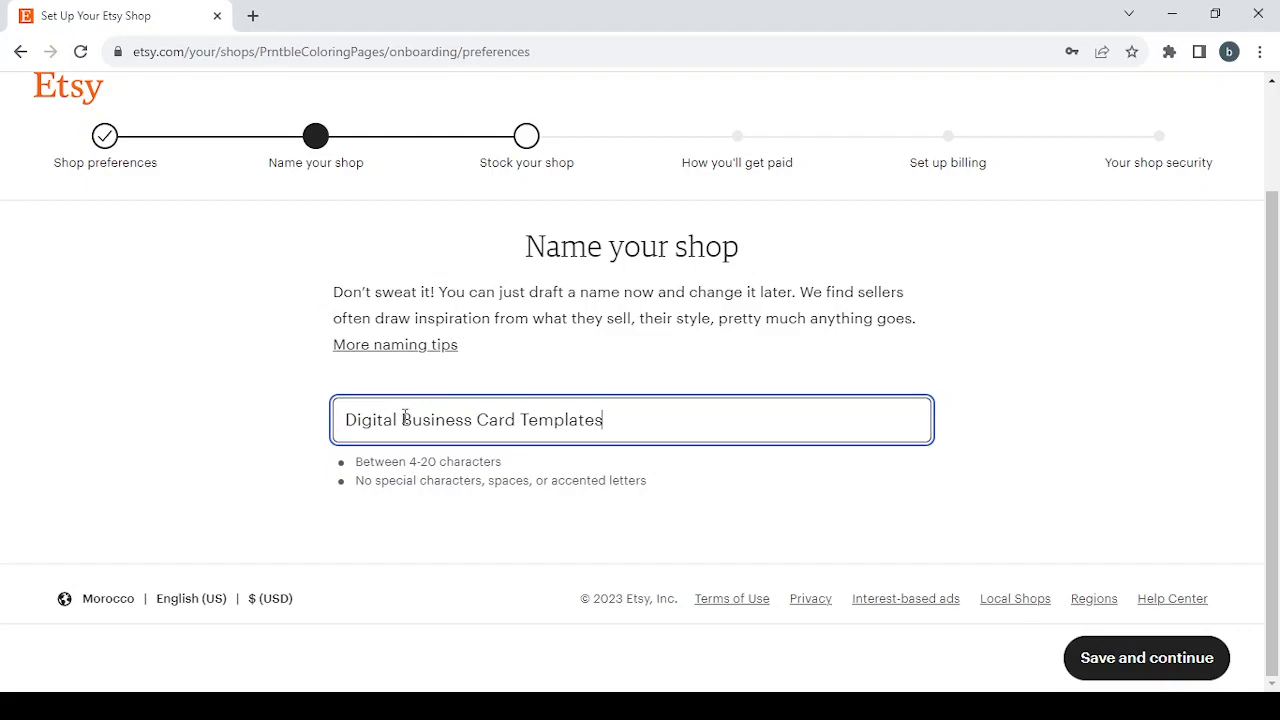
- Remove the spaces from the shop name so it reads "DigitalBusinessCardTemplates"
key(BackSpace)
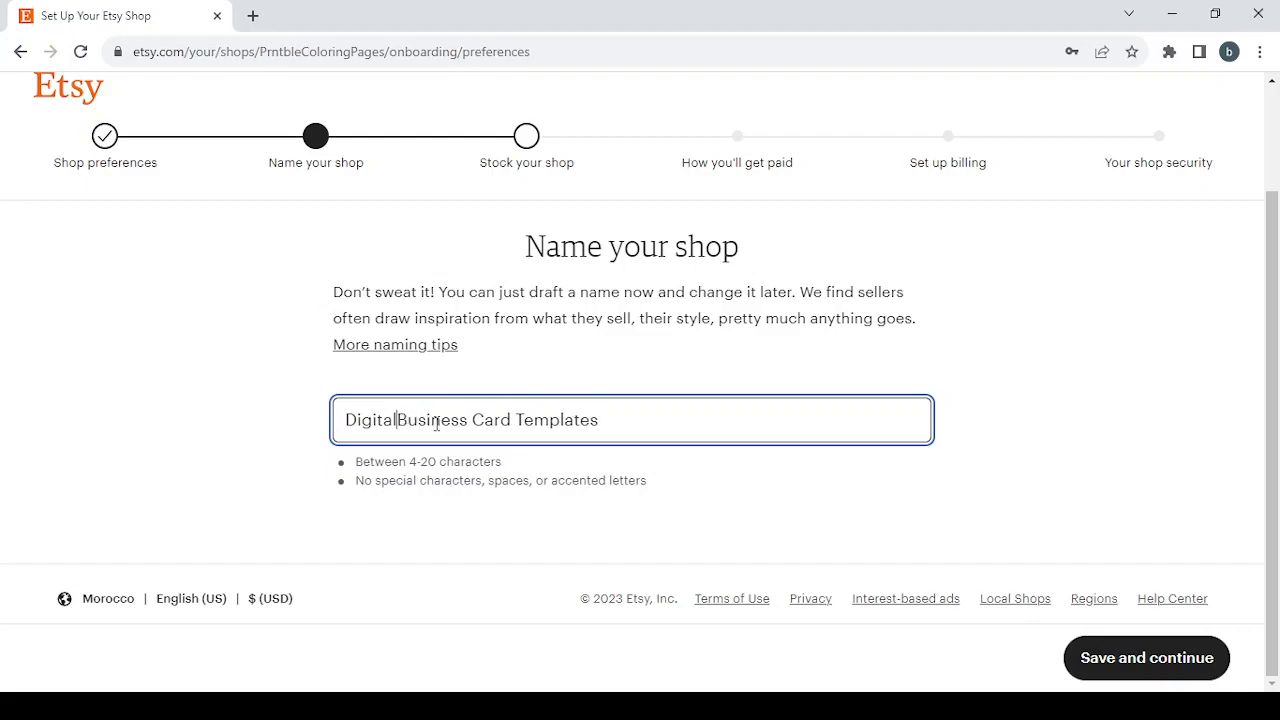
click(478, 421)
key(BackSpace)
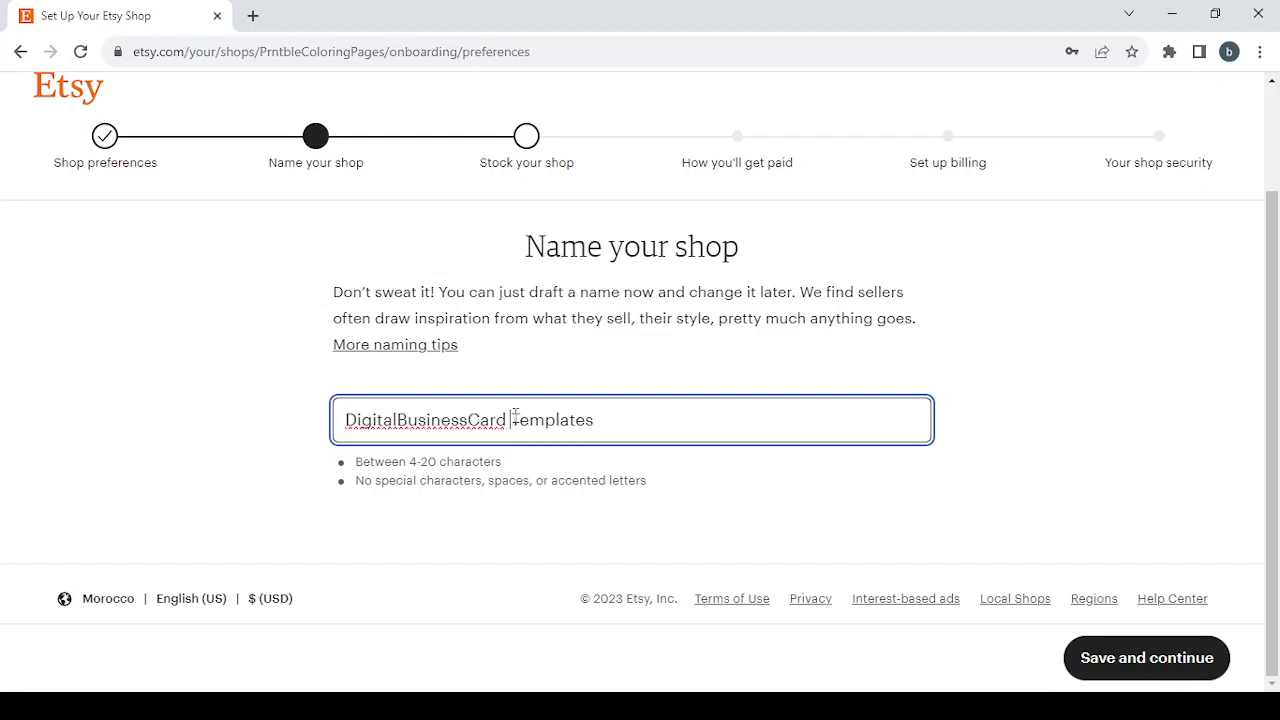
click(515, 415)
key(BackSpace)
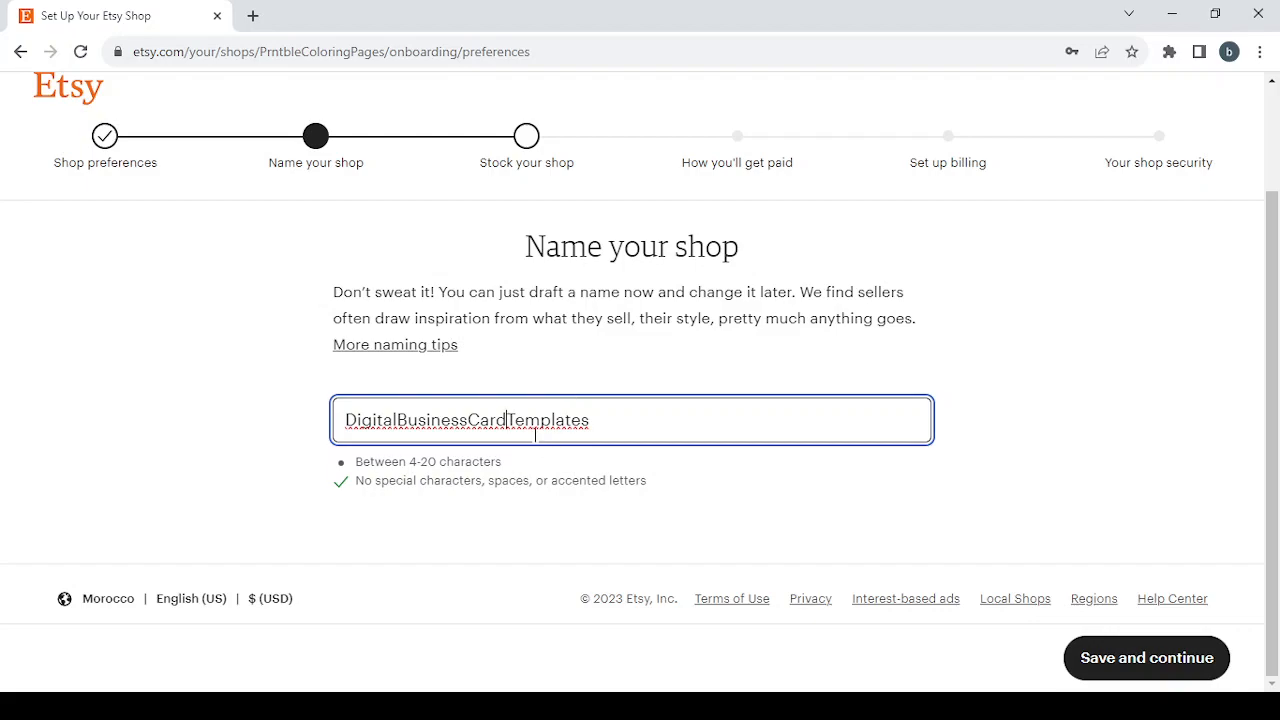
- Abbreviate "Templates" in the shop name to "Tmplts" by removing its vowels
key(BackSpace)
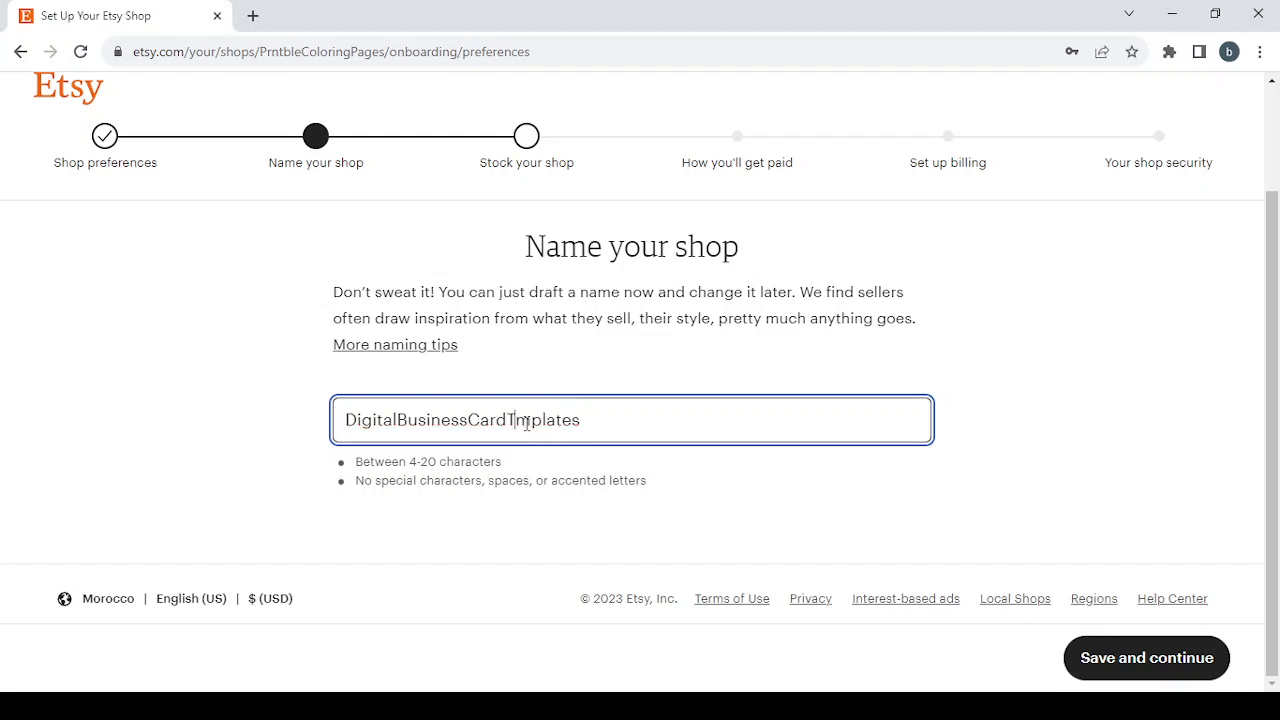
key(BackSpace)
key(BackSpace)
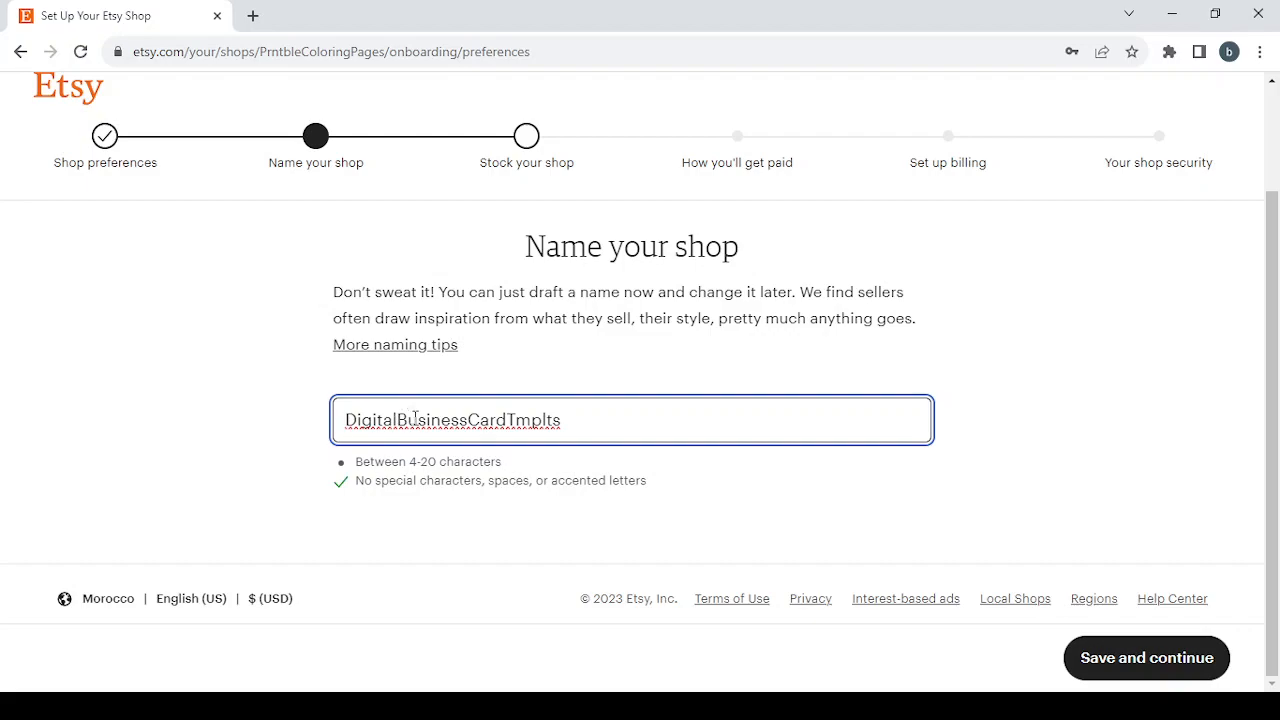
- Remove more vowels to shorten the shop name to "DigitlBsnssCrdTmplts", and save it to continue the shop setup
click(416, 420)
key(BackSpace)
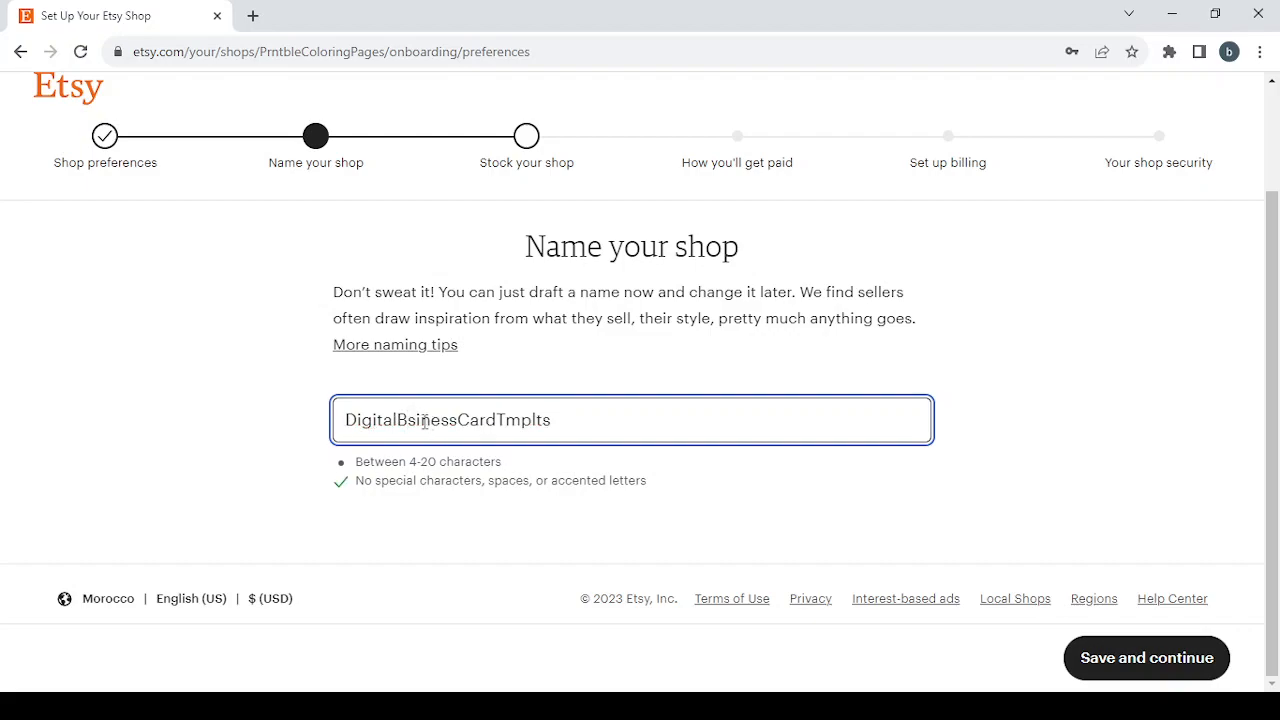
click(421, 420)
key(BackSpace)
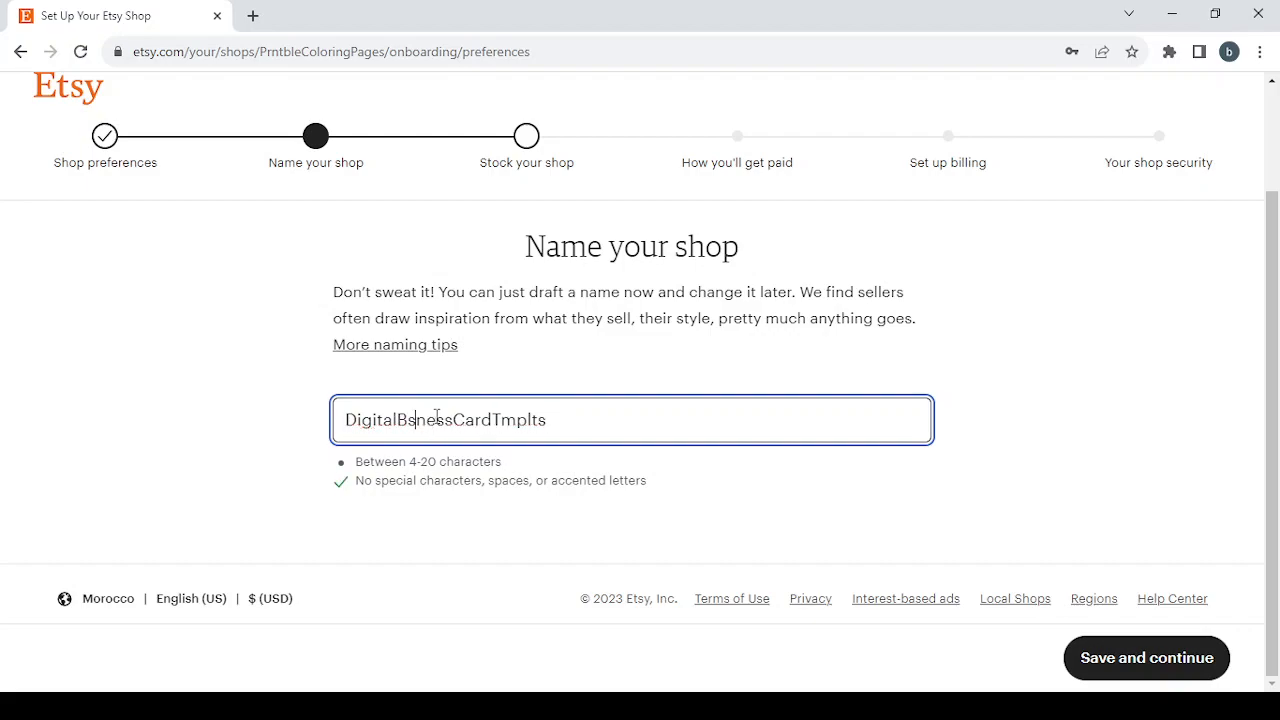
click(432, 420)
key(BackSpace)
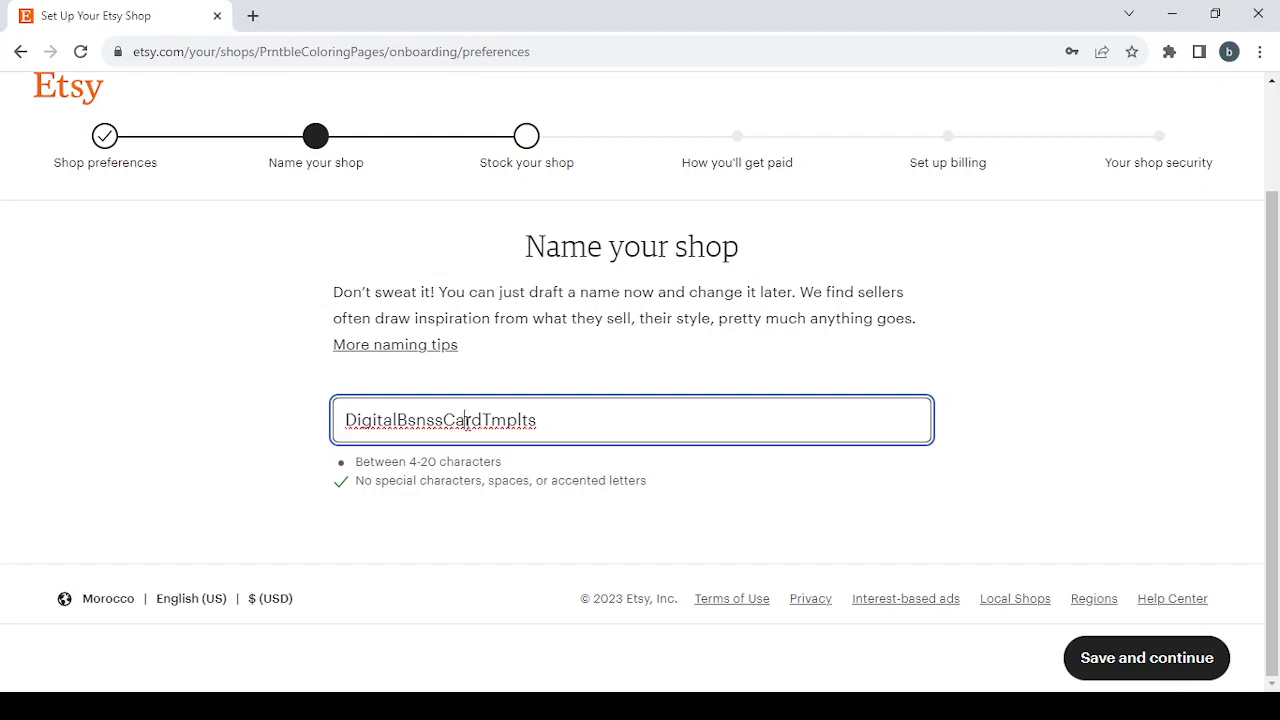
click(466, 421)
key(BackSpace)
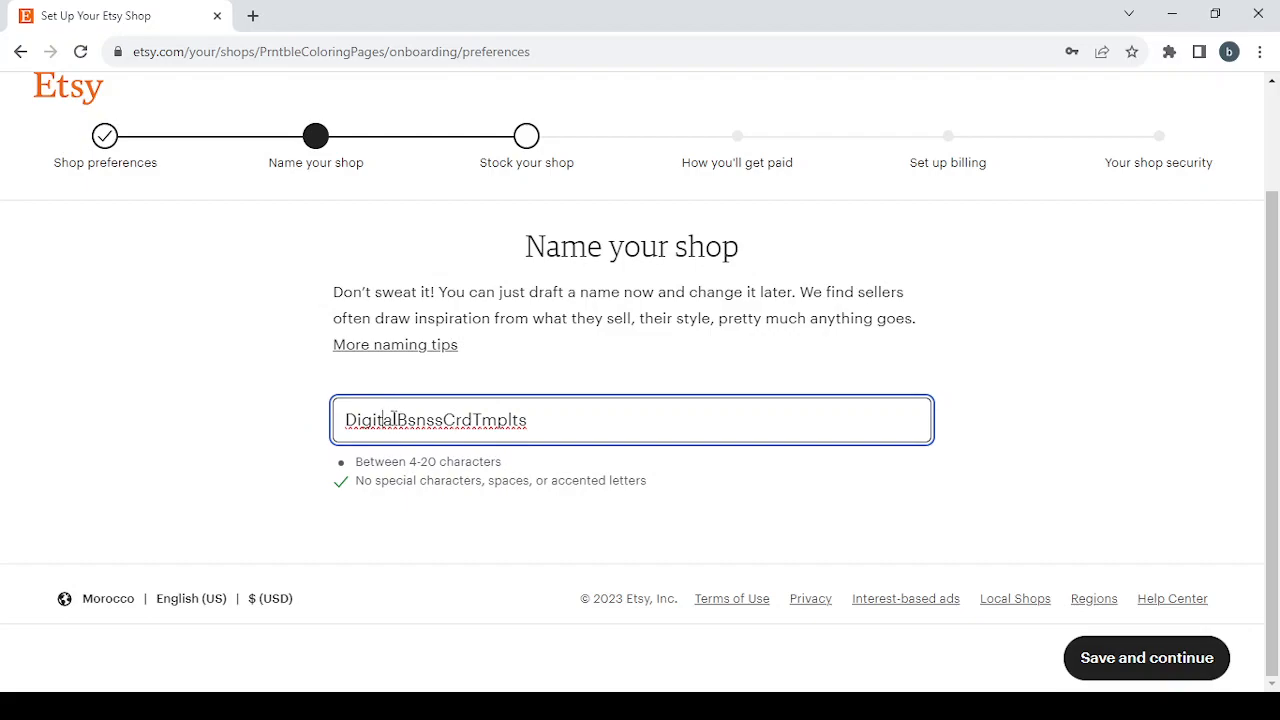
key(BackSpace)
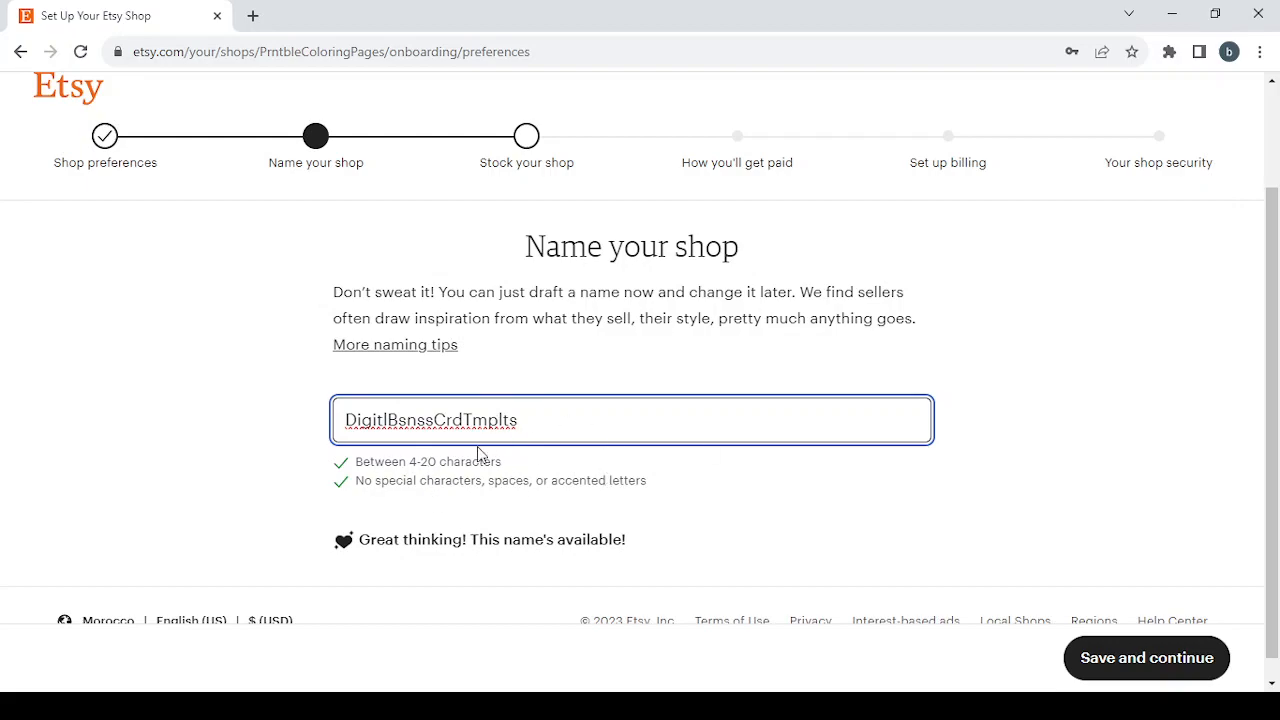
click(1116, 664)
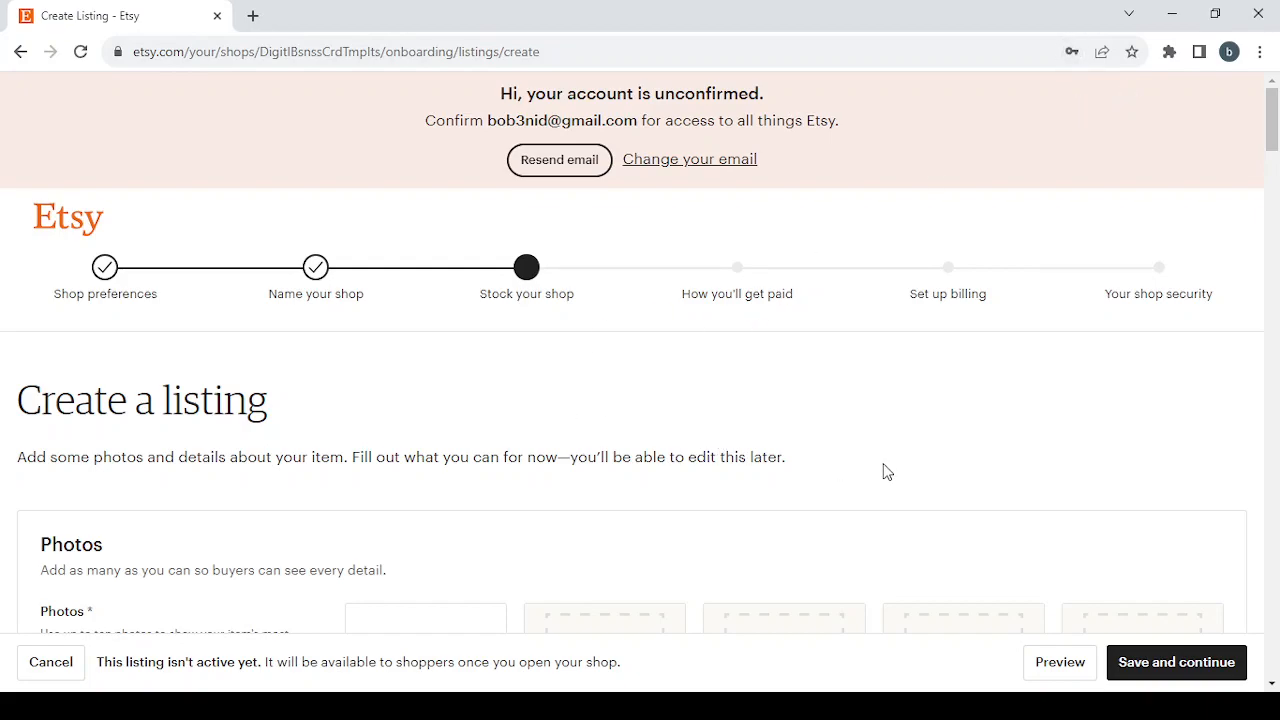
- Enter "Digital Business Card Templates" as the title of the new listing
scroll(883, 471, down, 4)
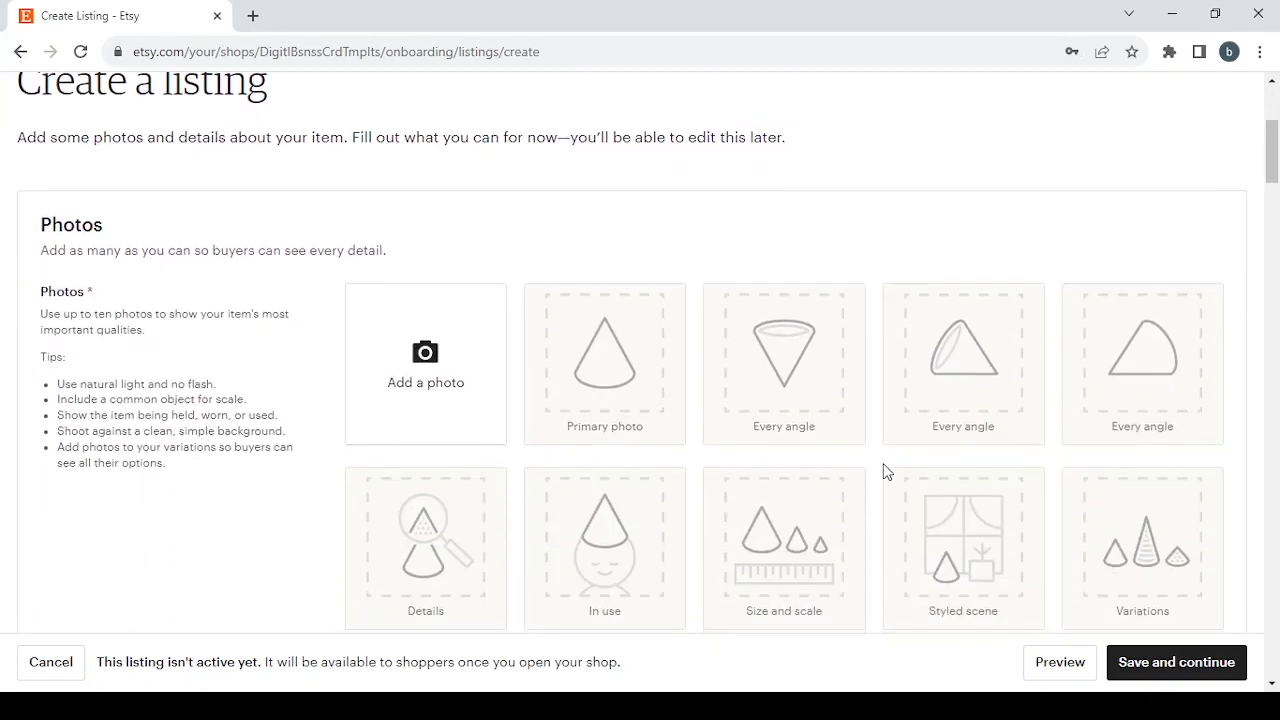
scroll(883, 471, up, 1)
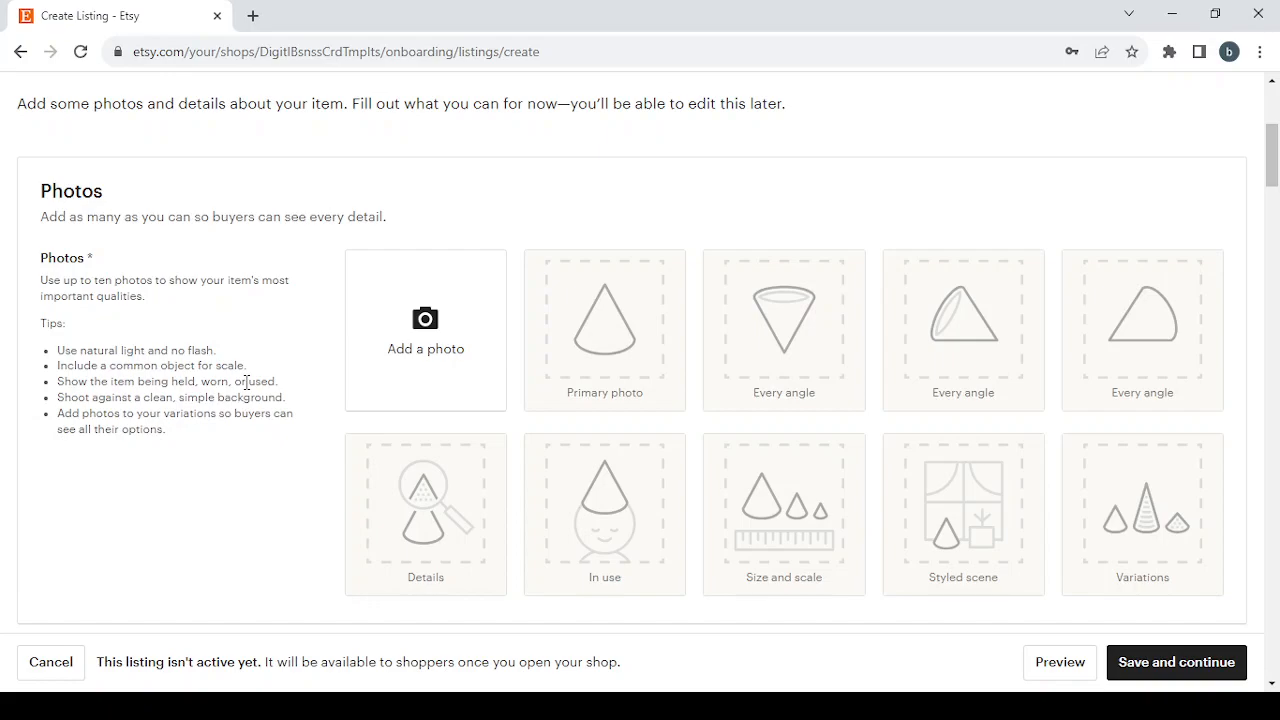
scroll(246, 382, down, 5)
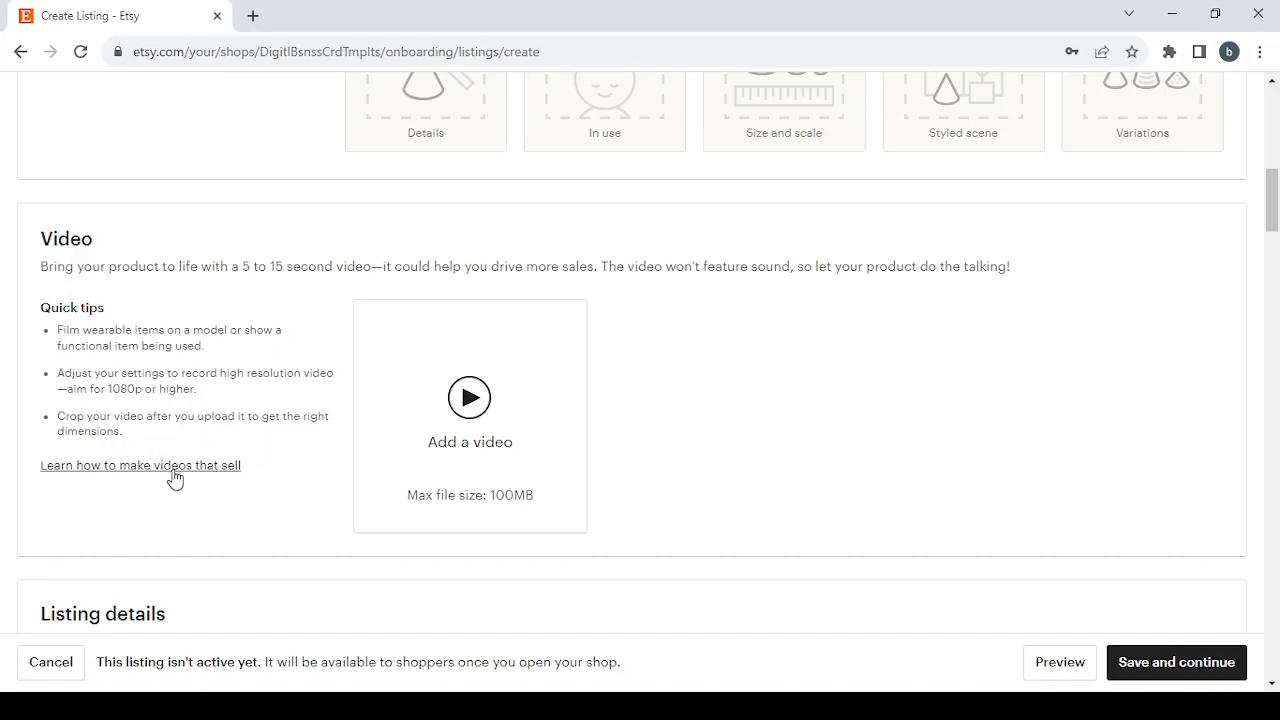
scroll(734, 404, down, 5)
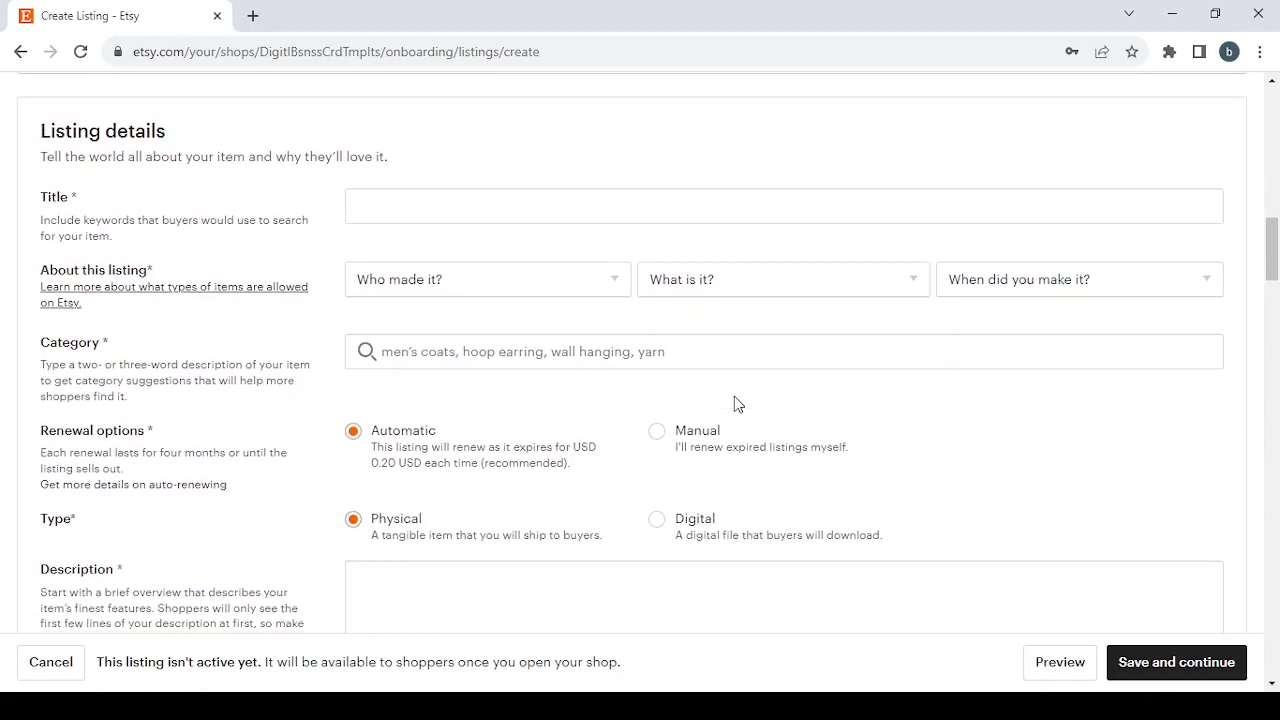
scroll(734, 404, down, 1)
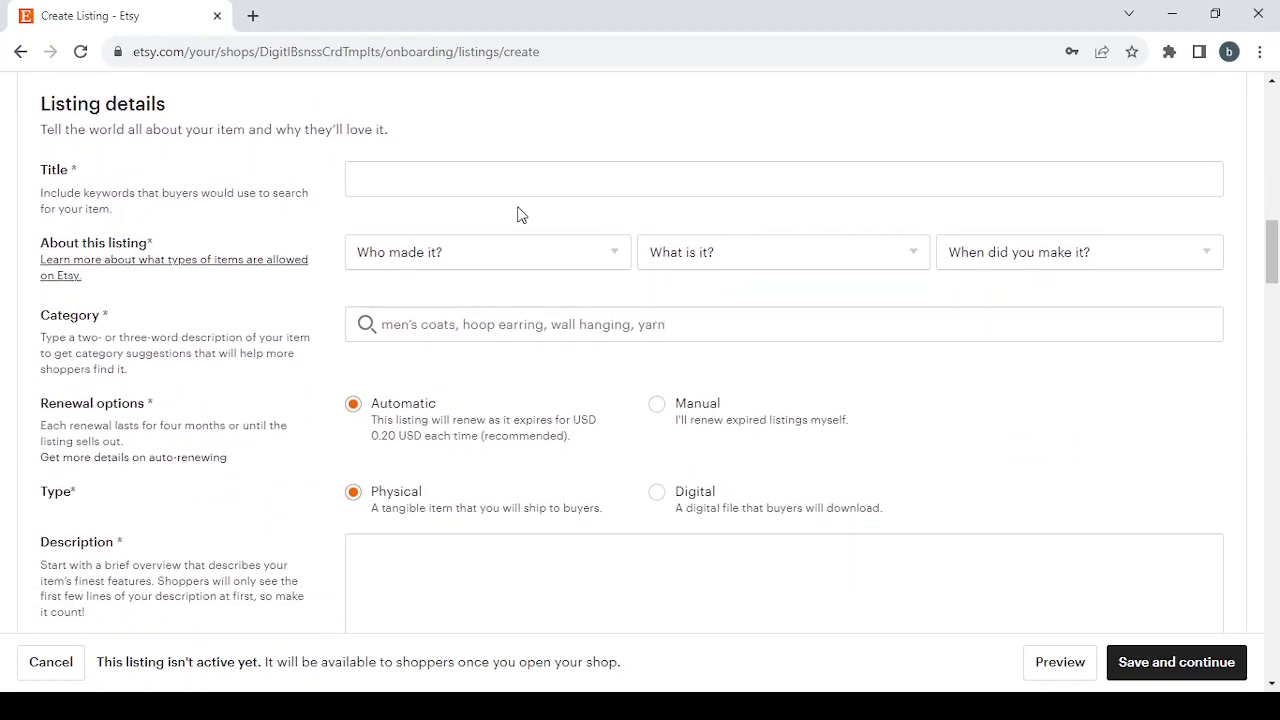
click(457, 191)
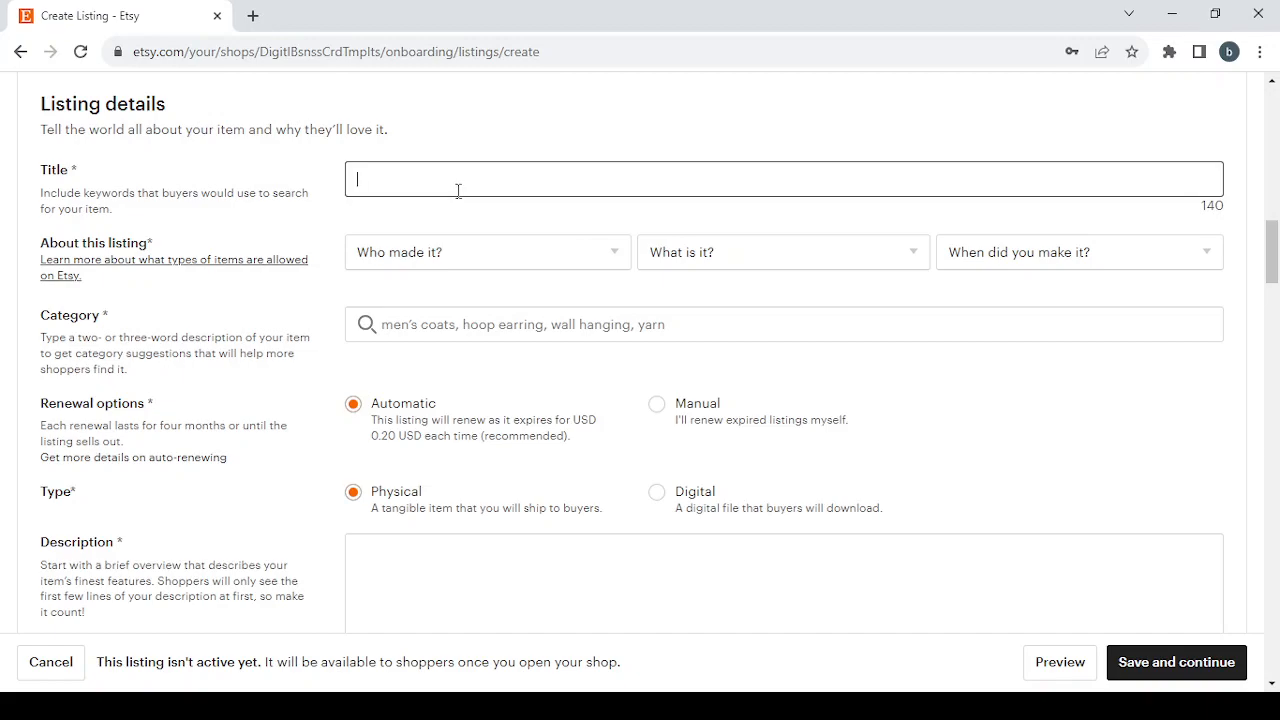
text(Digital Business Card Templates)
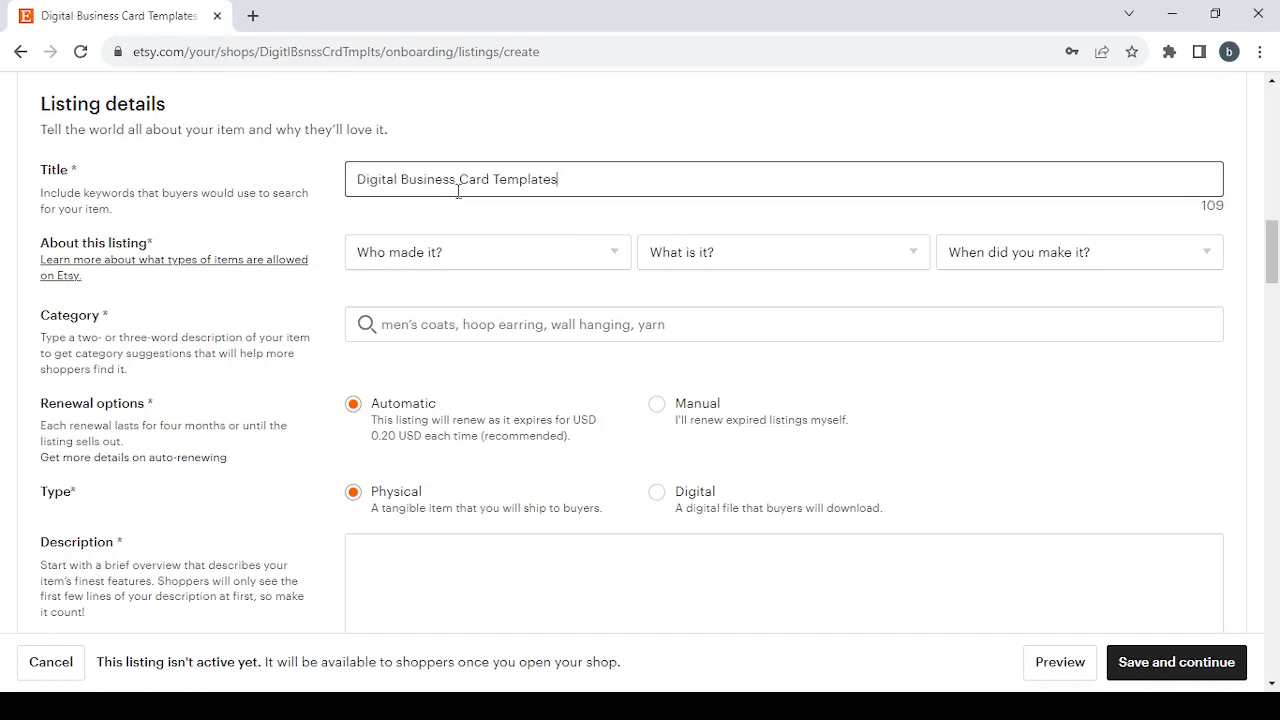
- Describe the listing as made by "I did", being "A finished product", and made in "2020 - 2023"
click(537, 271)
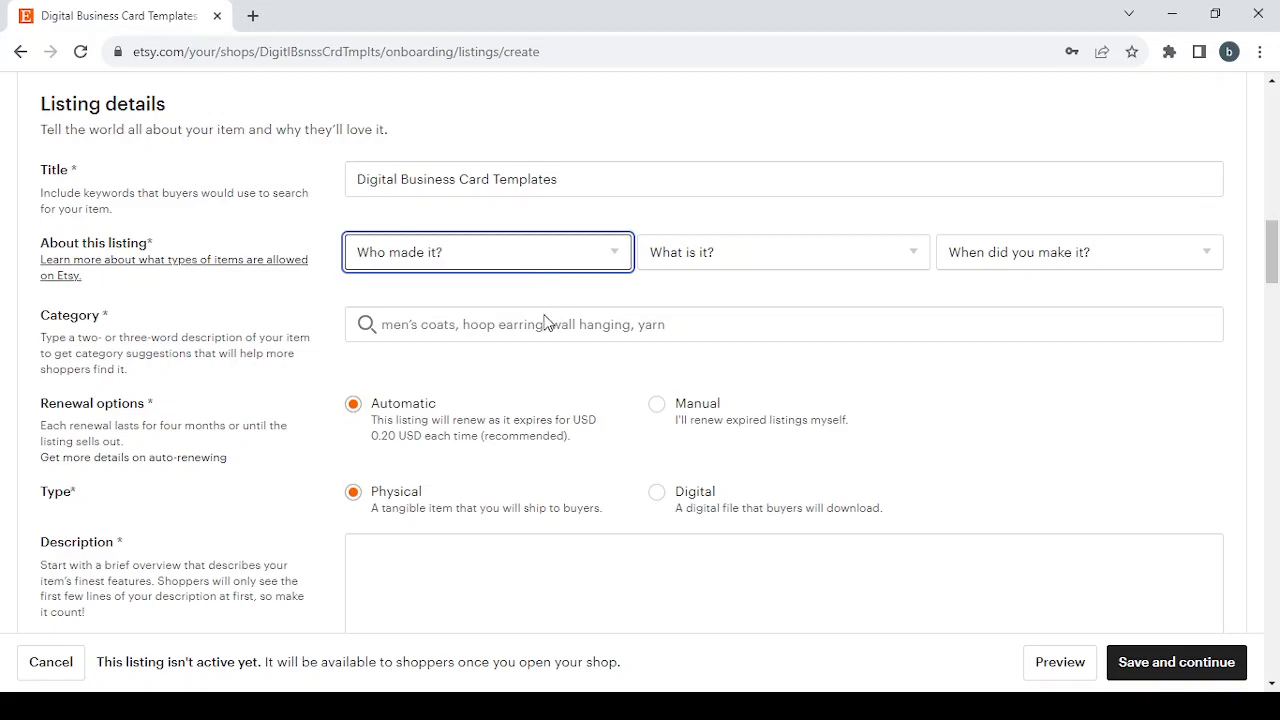
click(545, 322)
click(708, 262)
click(741, 318)
click(1106, 246)
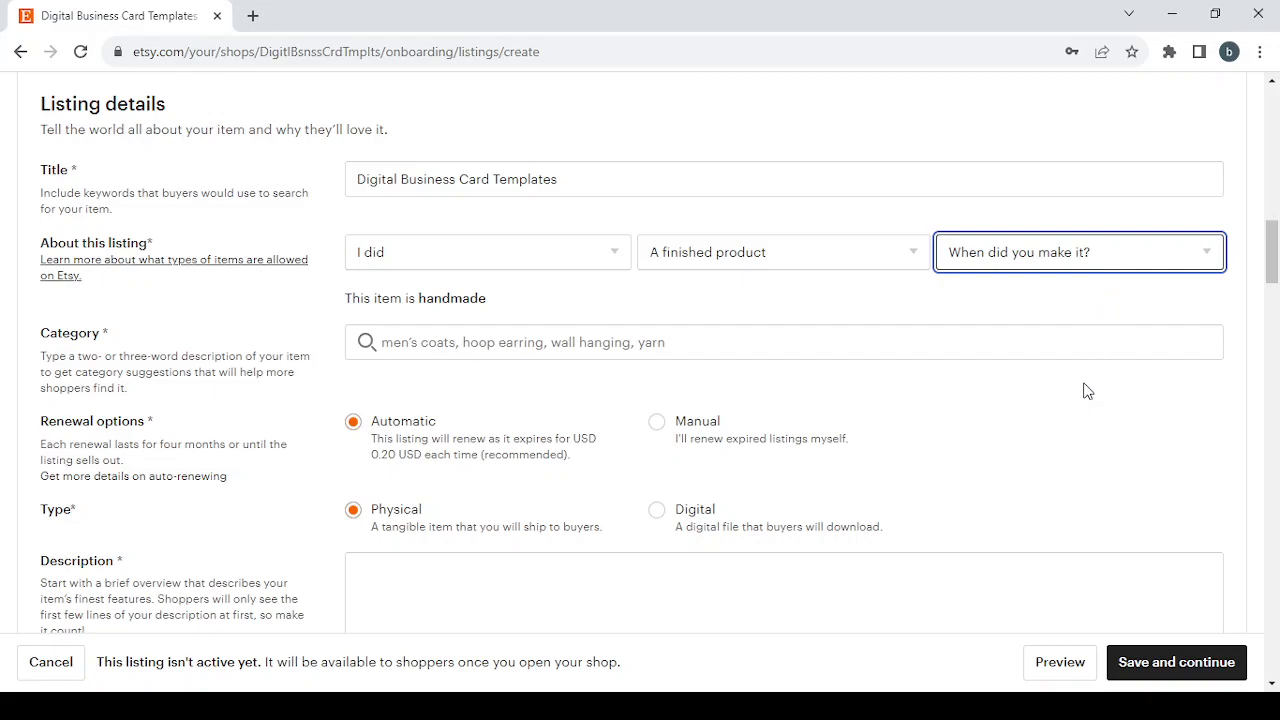
click(1075, 340)
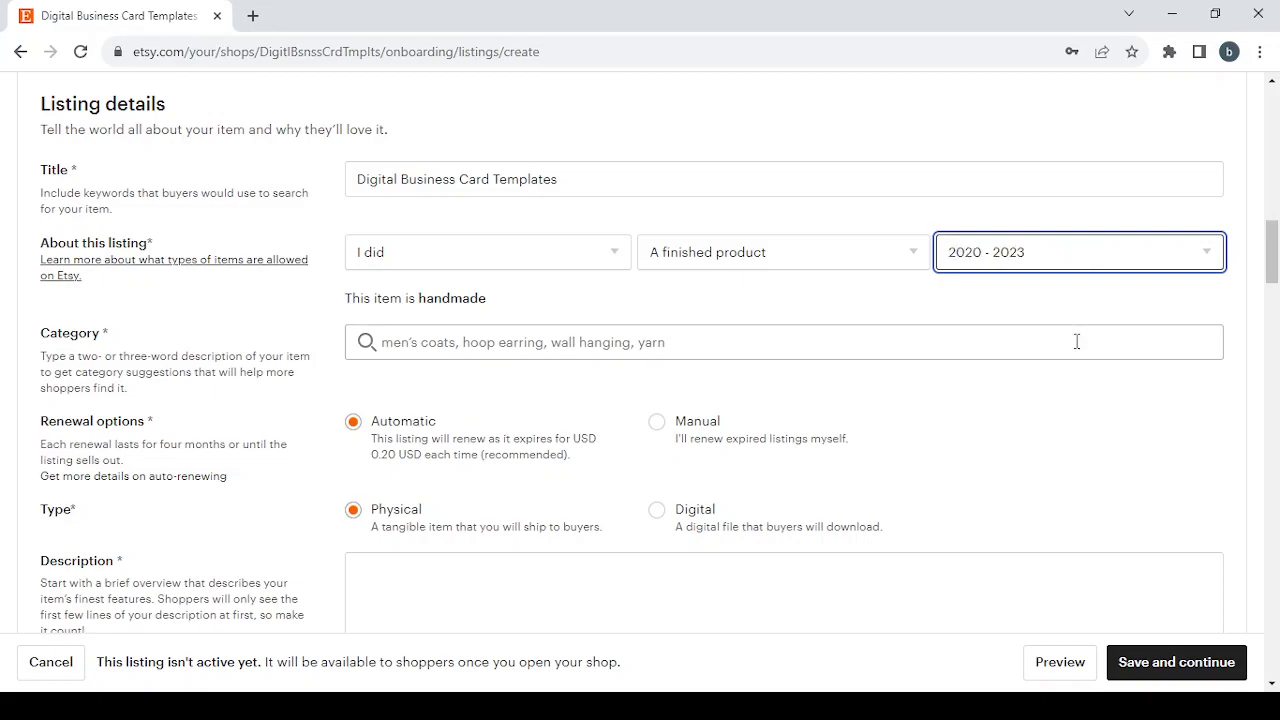
- Search the categories for "Digital Business Card Templates" and assign the Templates category under Design & Templates
click(392, 338)
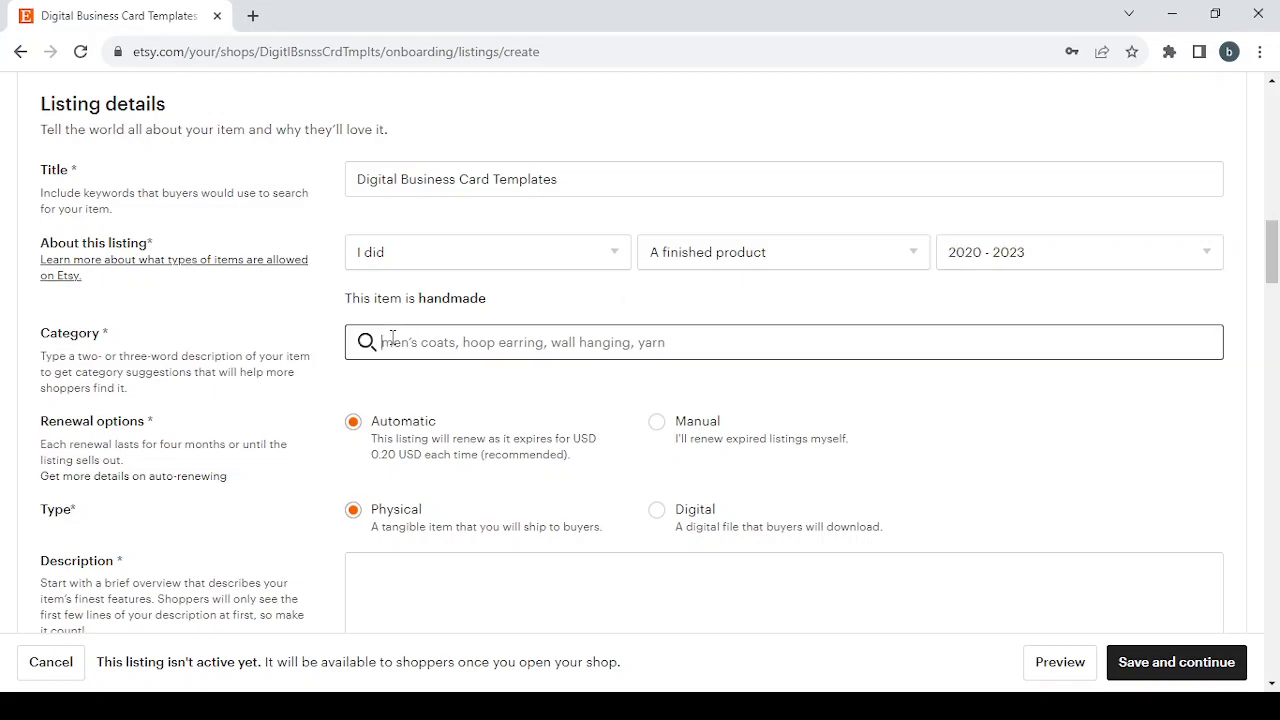
text(Digital Business Card Templates)
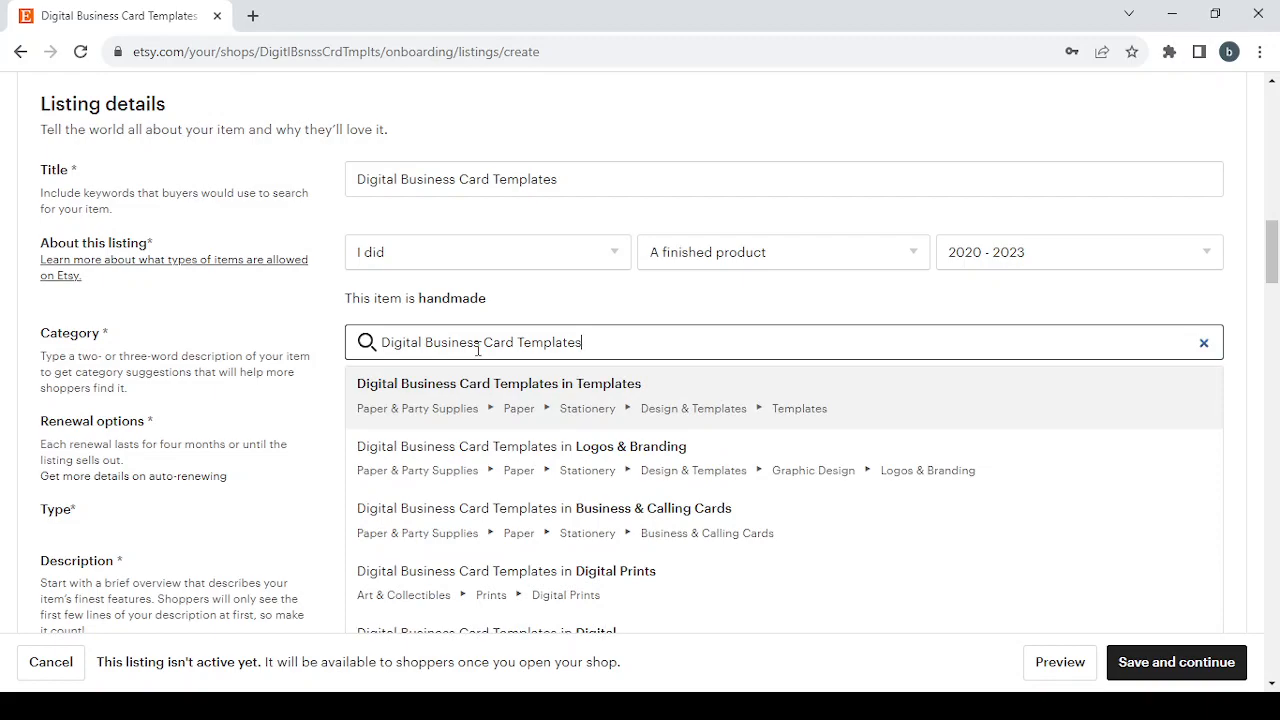
click(567, 383)
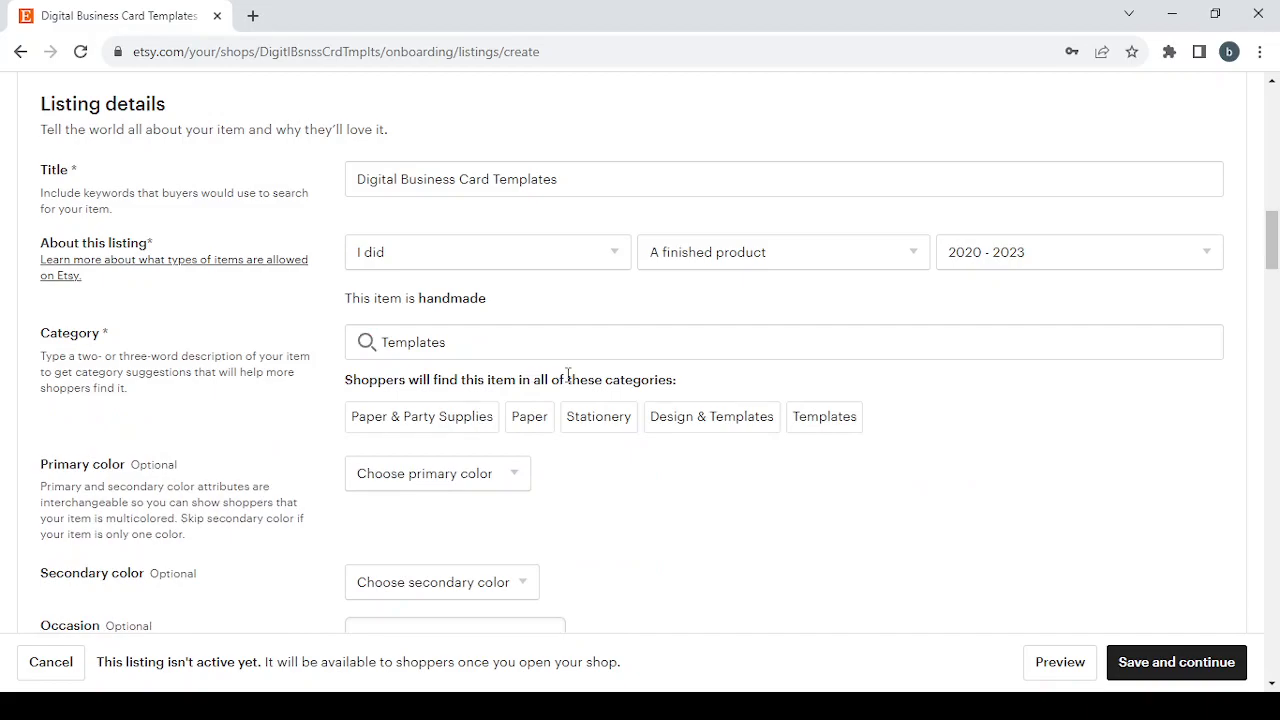
- Set the listing type to Digital, leaving the optional color, occasion and holiday attributes empty
scroll(567, 374, down, 3)
scroll(566, 377, up, 2)
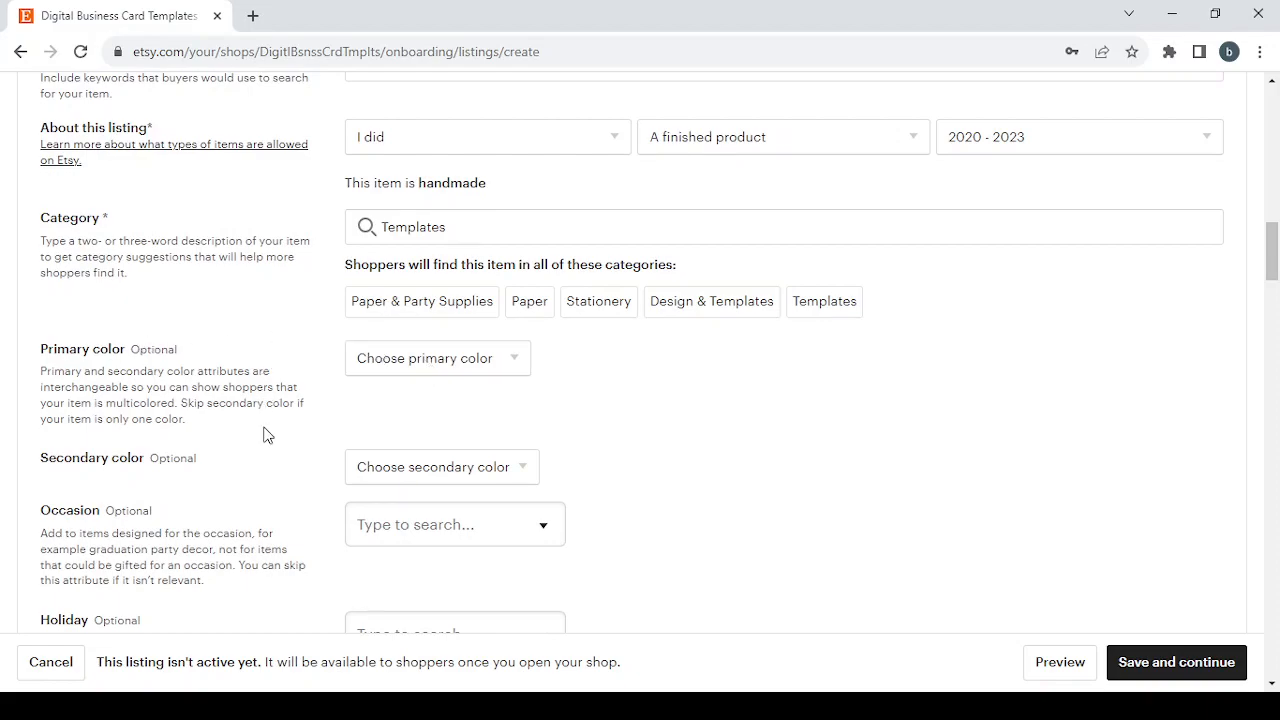
scroll(267, 434, down, 2)
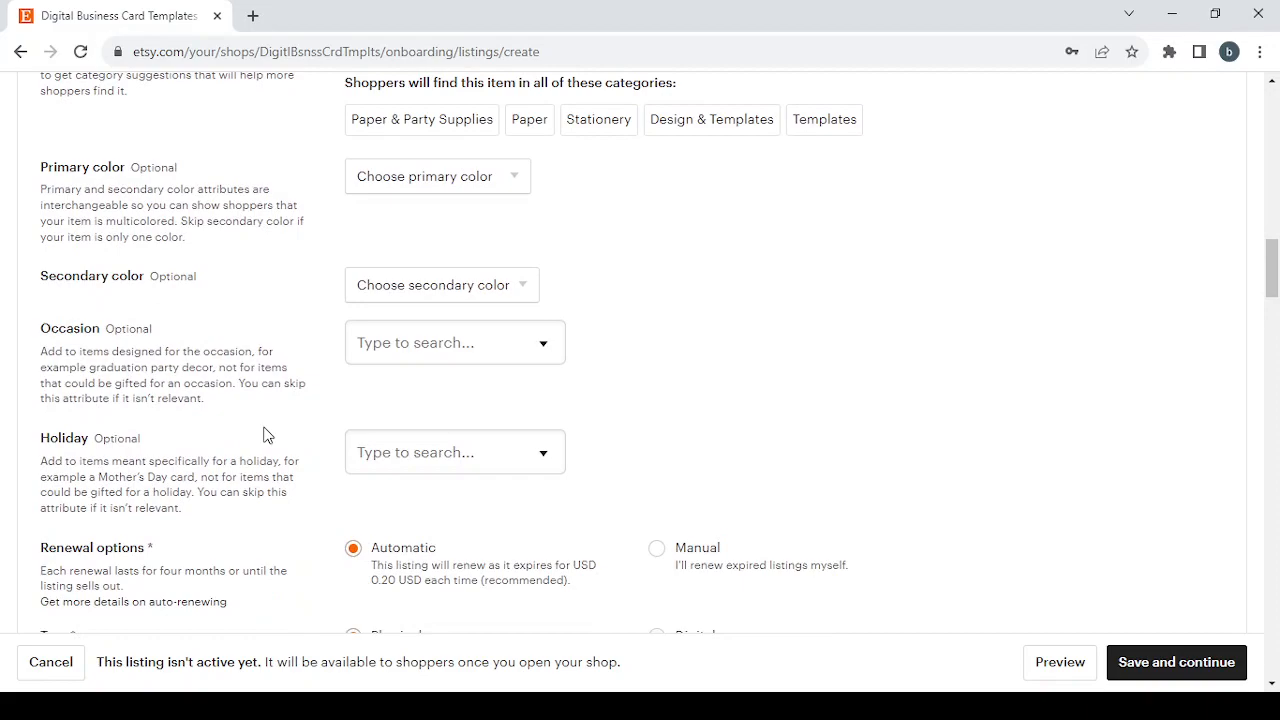
scroll(267, 434, down, 2)
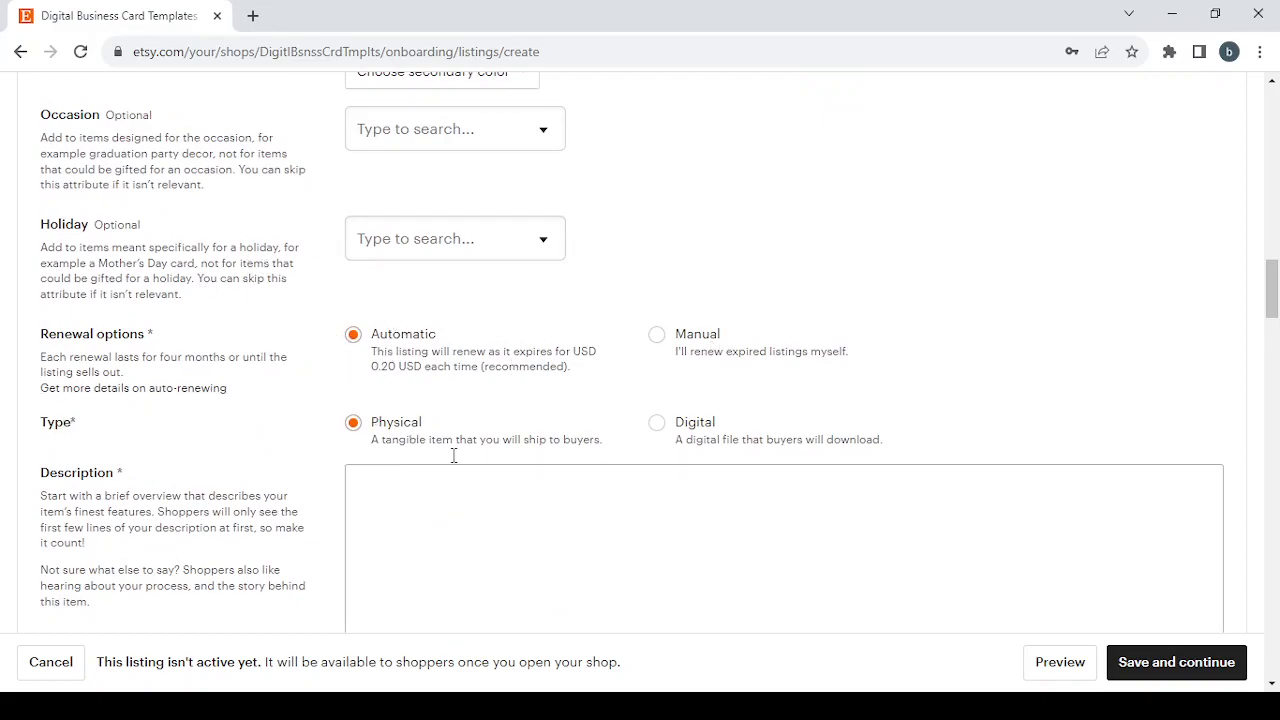
click(659, 424)
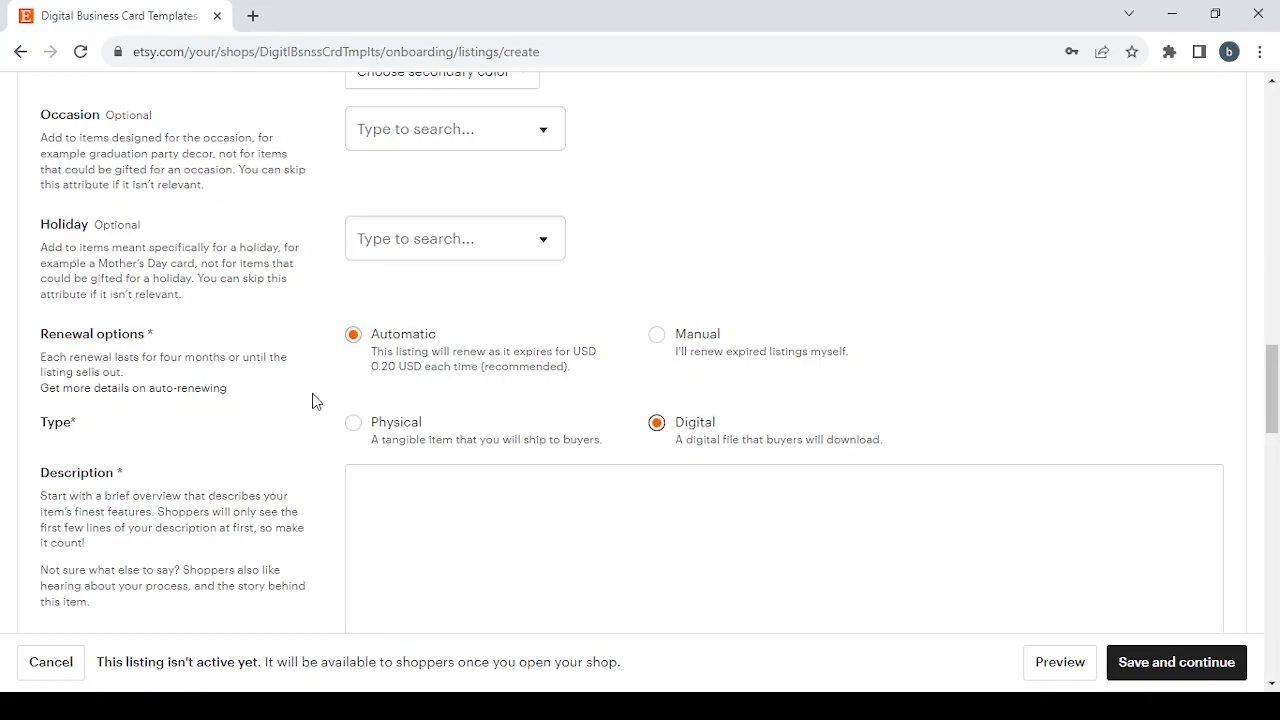
- Examine the listing's description, production partner, section, tags and materials fields, as well as the price, quantity and SKU fields
scroll(314, 400, down, 2)
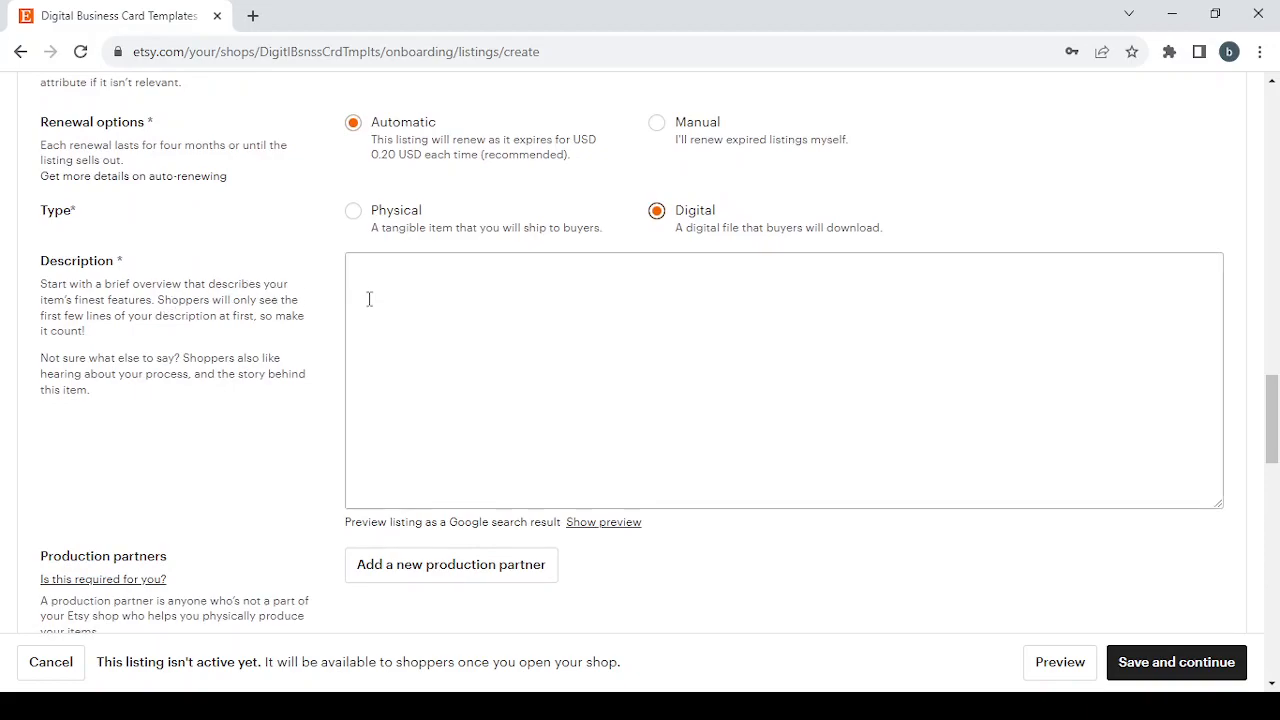
key(alt+Tab)
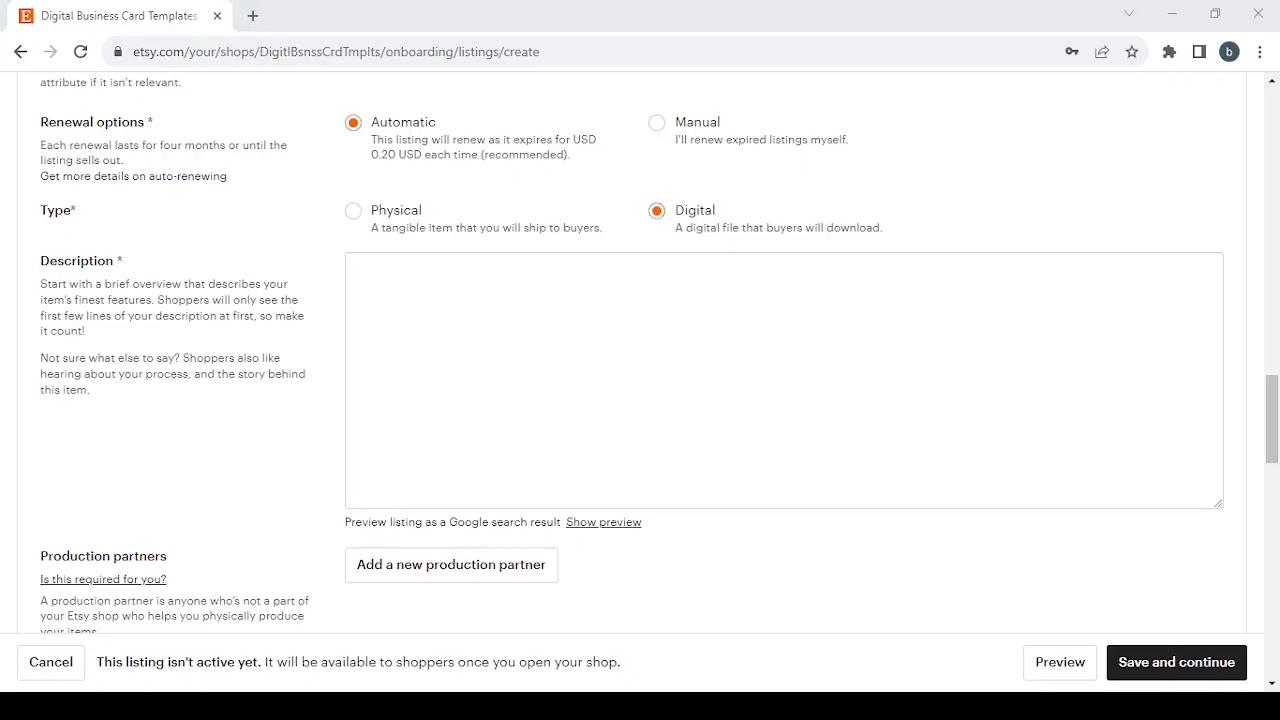
key(alt+Tab)
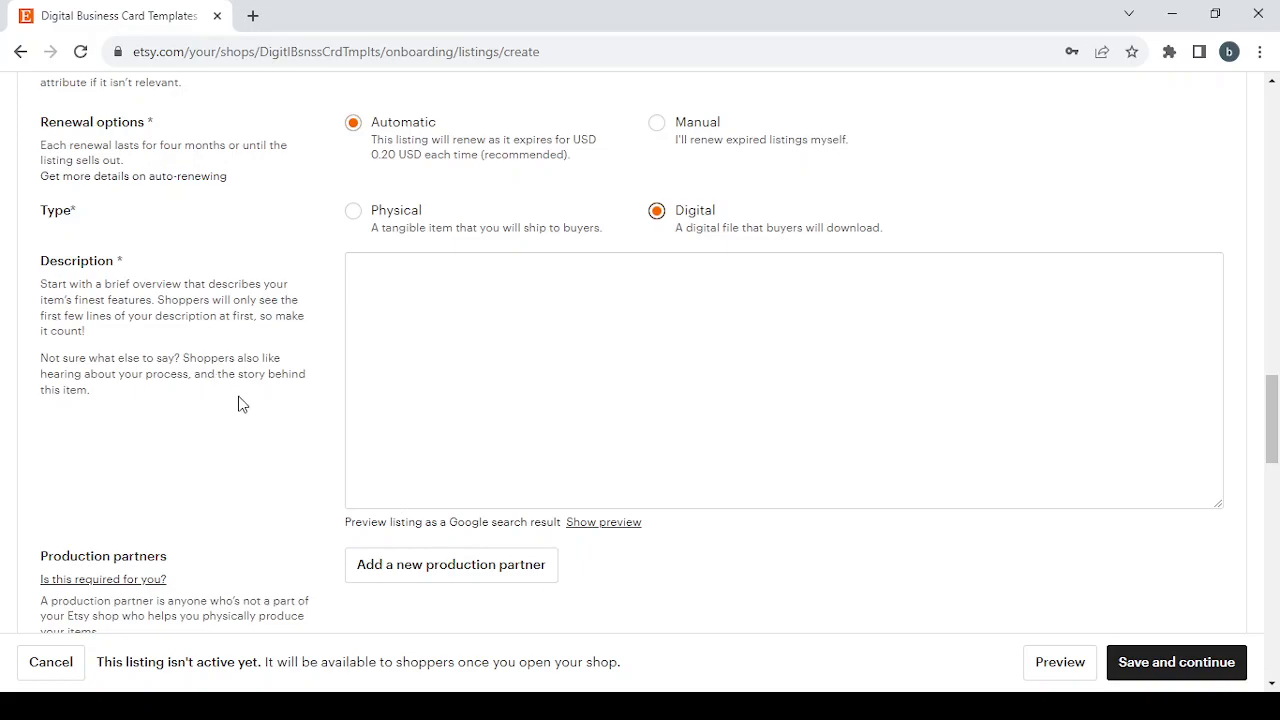
scroll(240, 403, down, 3)
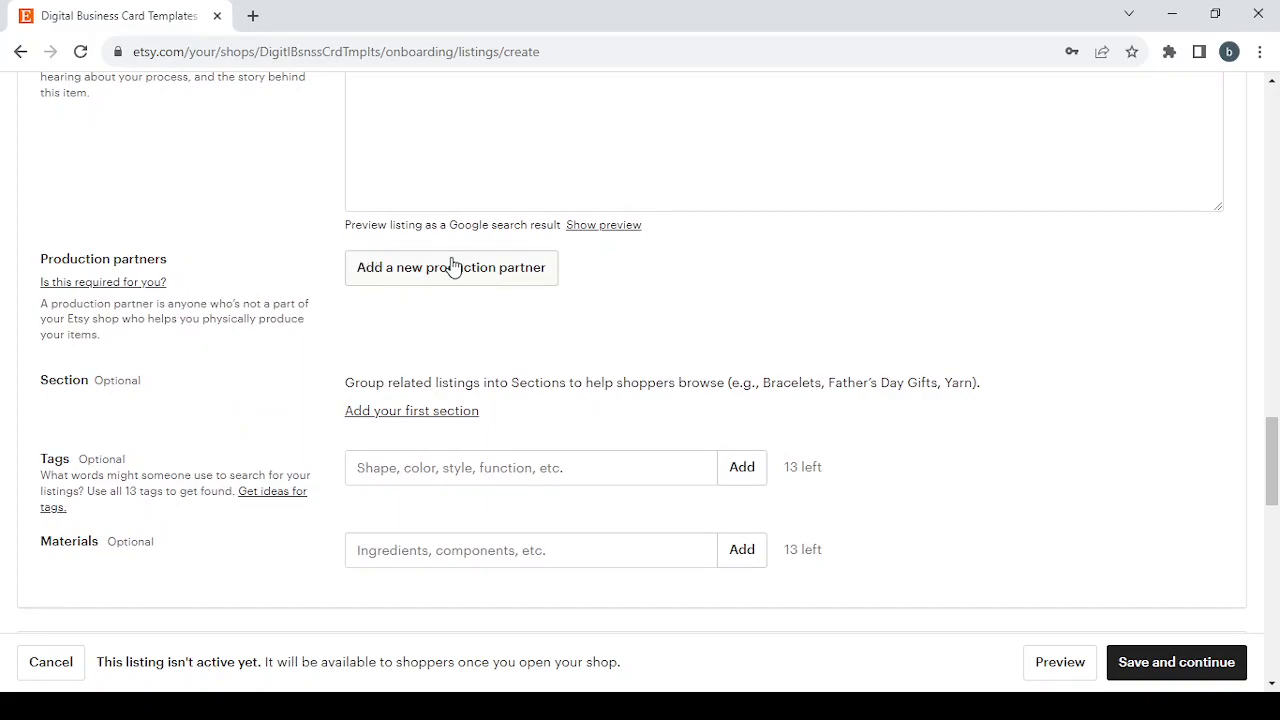
scroll(258, 358, down, 1)
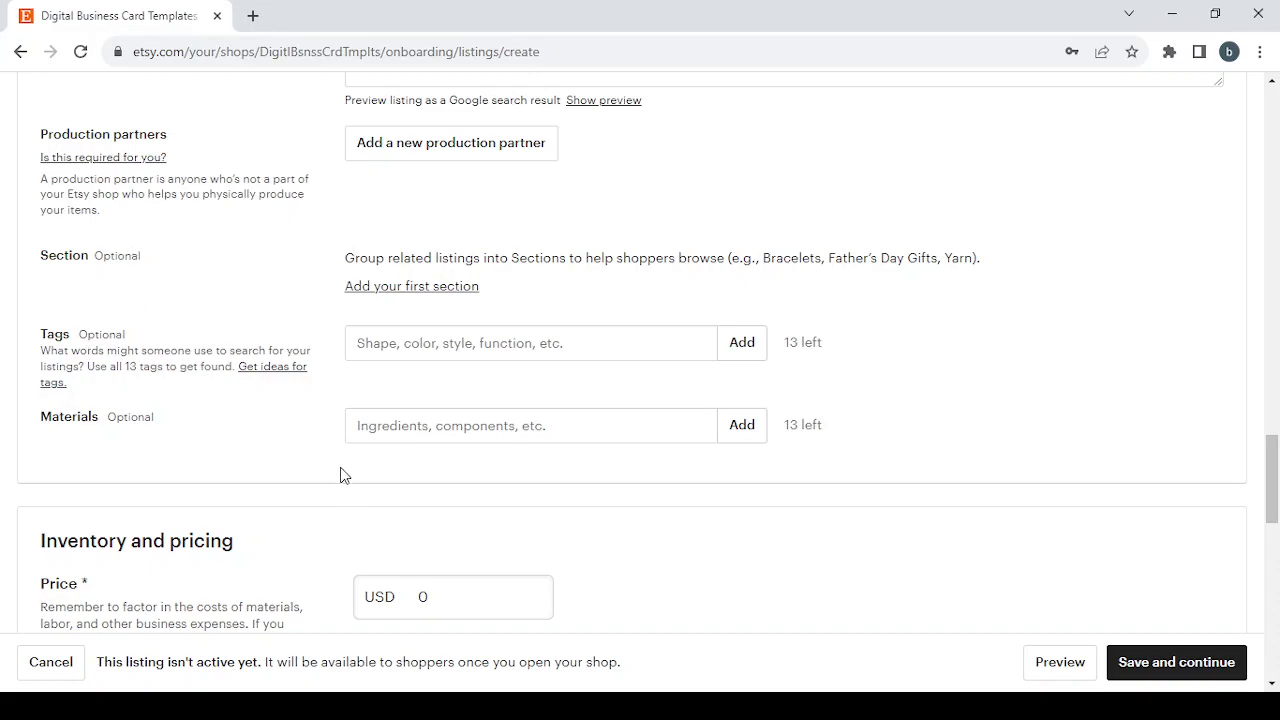
scroll(340, 475, down, 1)
scroll(340, 475, down, 2)
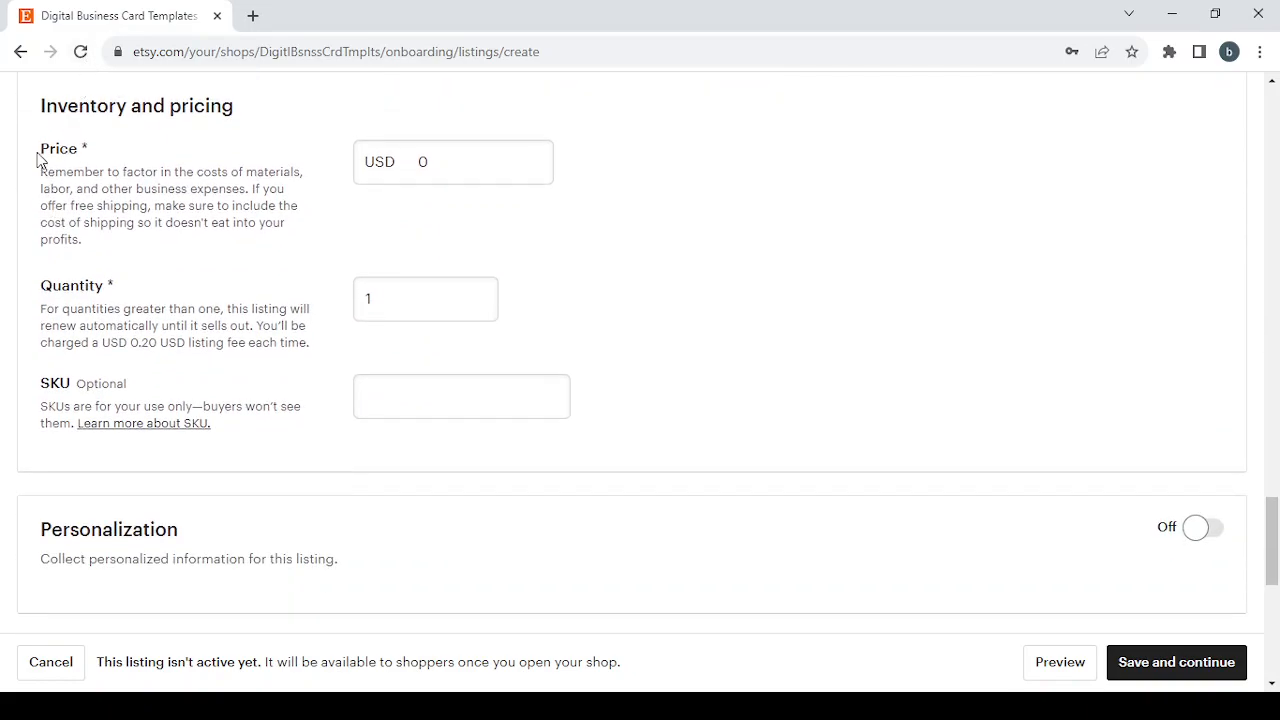
double_click(416, 162)
click(434, 163)
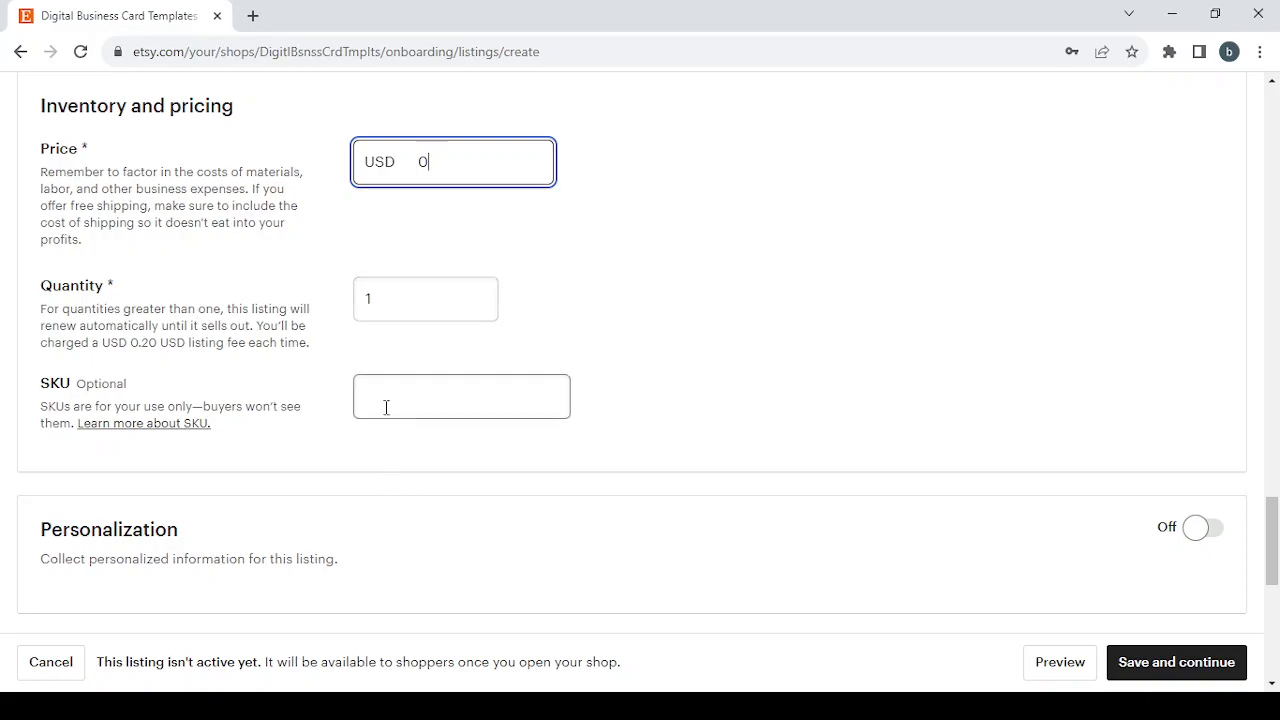
- Open the file selection for the listing's digital files and close it without uploading anything
scroll(386, 408, down, 4)
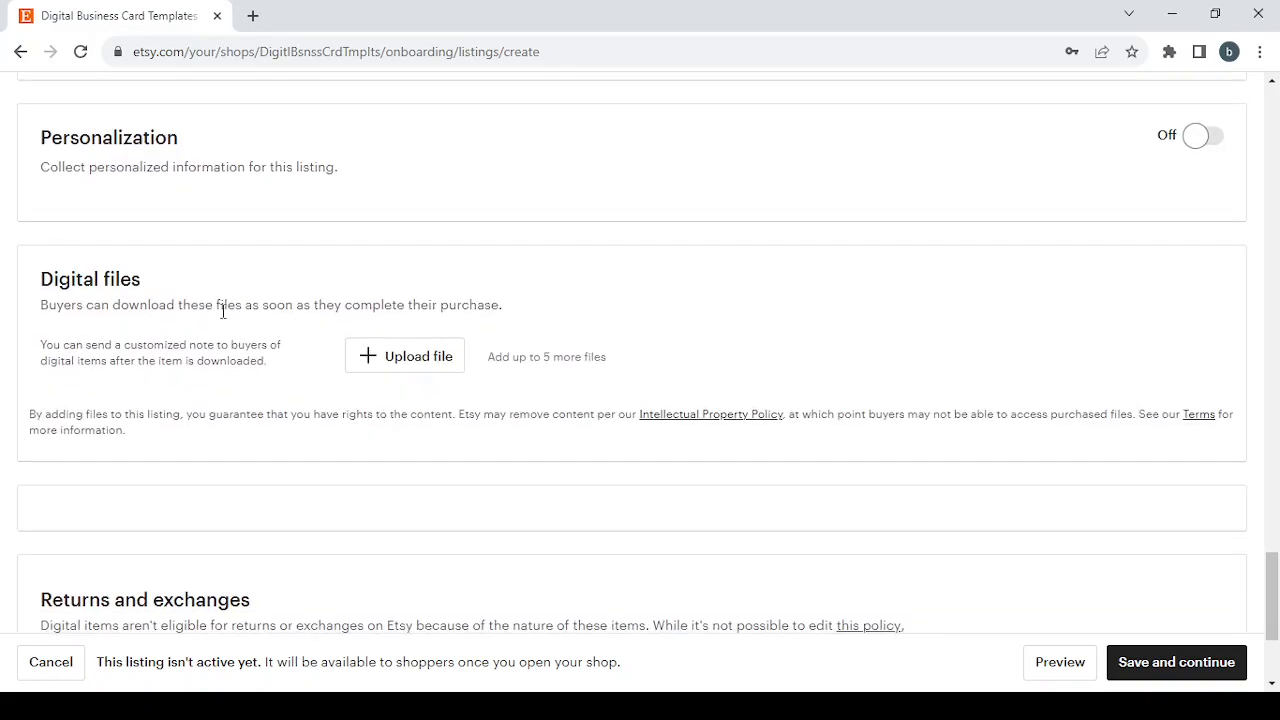
click(421, 360)
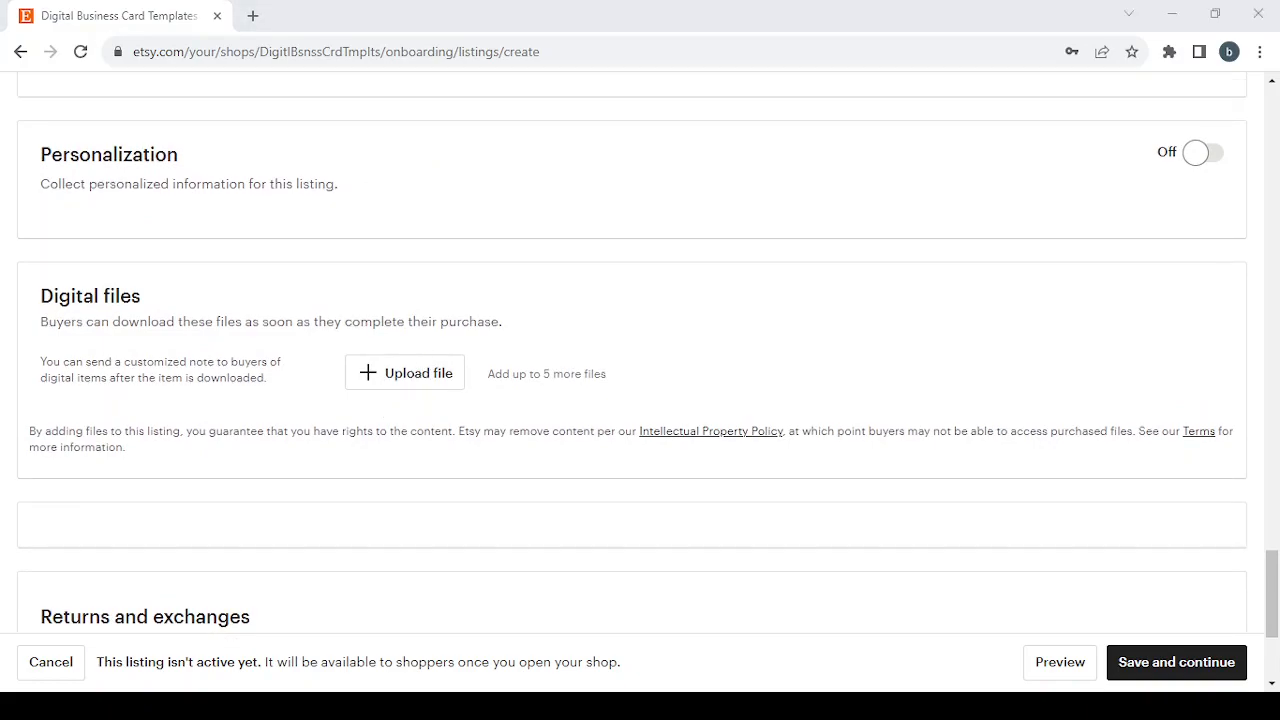
click(609, 15)
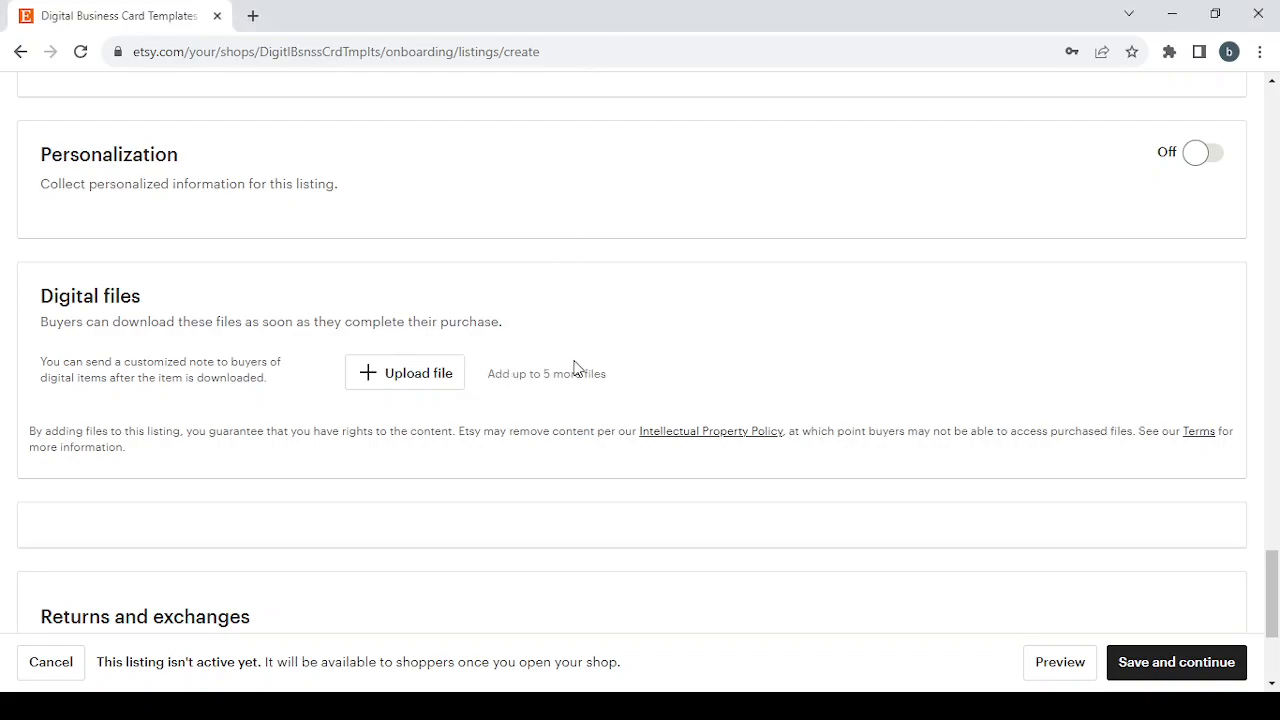
- Review the returns and exchanges policy and the inventory fields, and try to save the listing and continue
scroll(570, 378, down, 2)
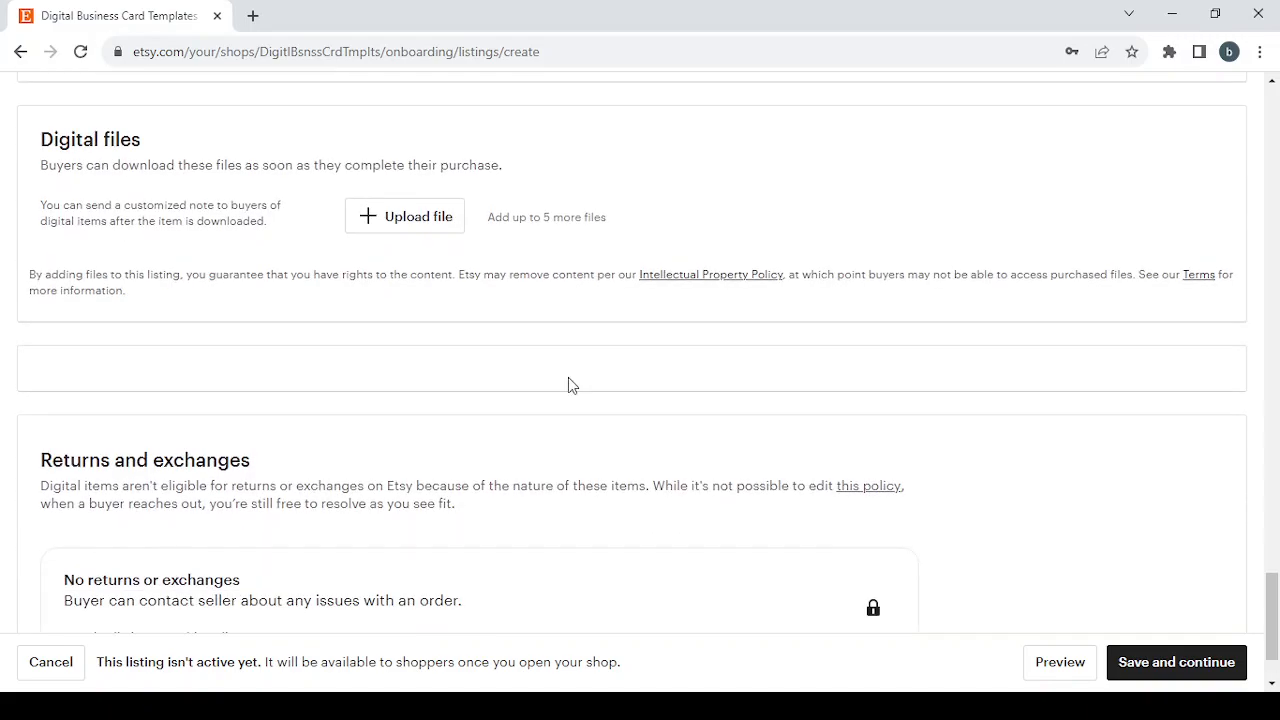
scroll(568, 383, down, 1)
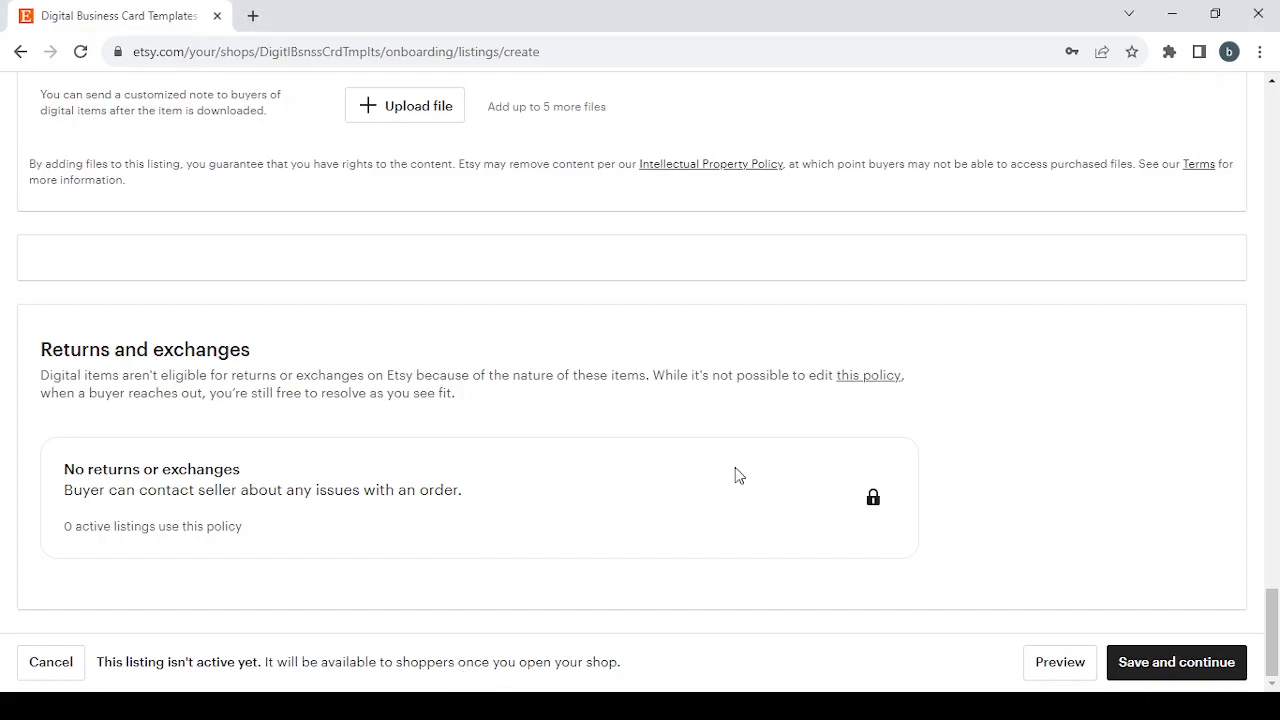
scroll(772, 448, up, 6)
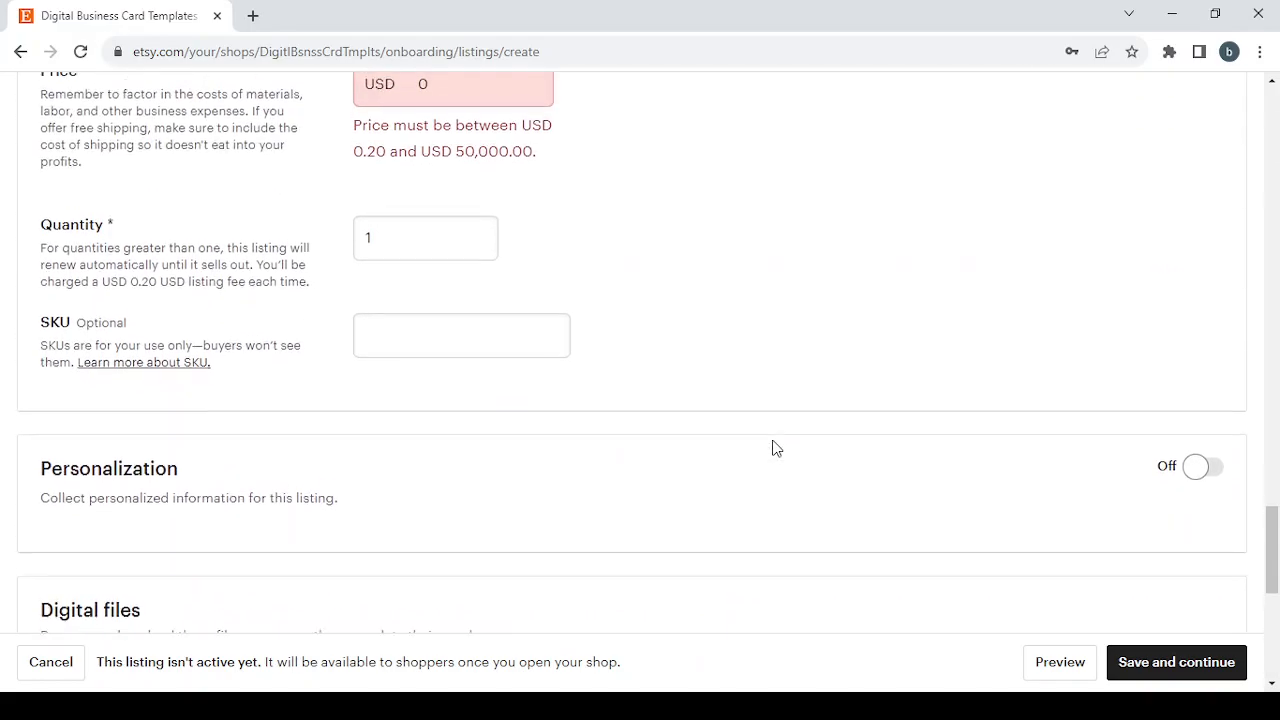
scroll(772, 448, down, 6)
click(1143, 667)
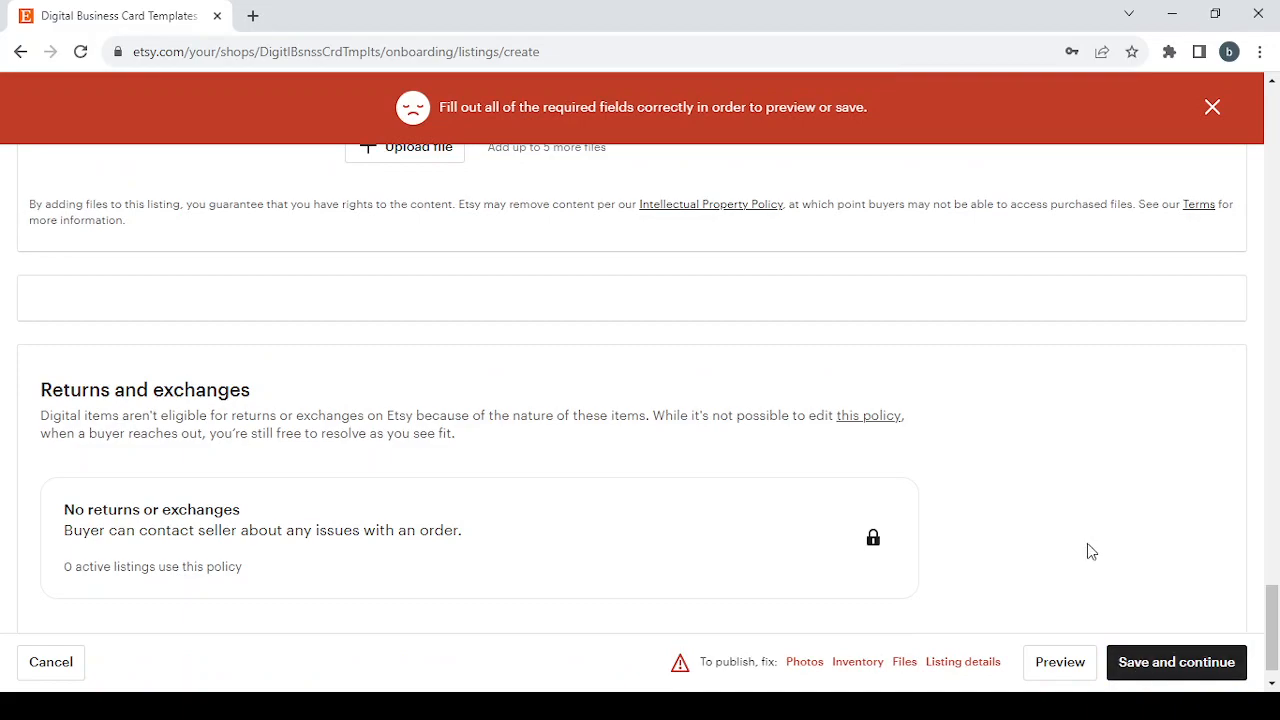